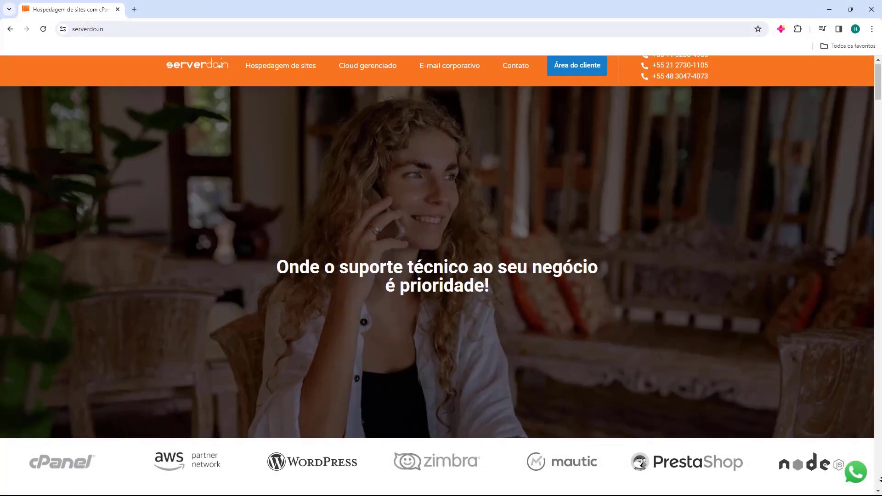
# Look through the ServerDo.in hosting home page, from the main banner down to the Acolhimento and Prioridade sections.
pyautogui.scroll(-1, 440, 257)
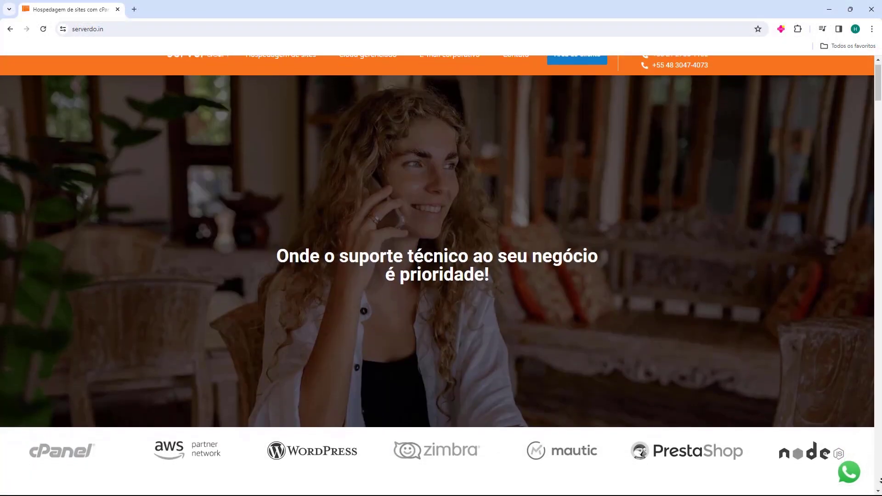
pyautogui.scroll(-2, 441, 257)
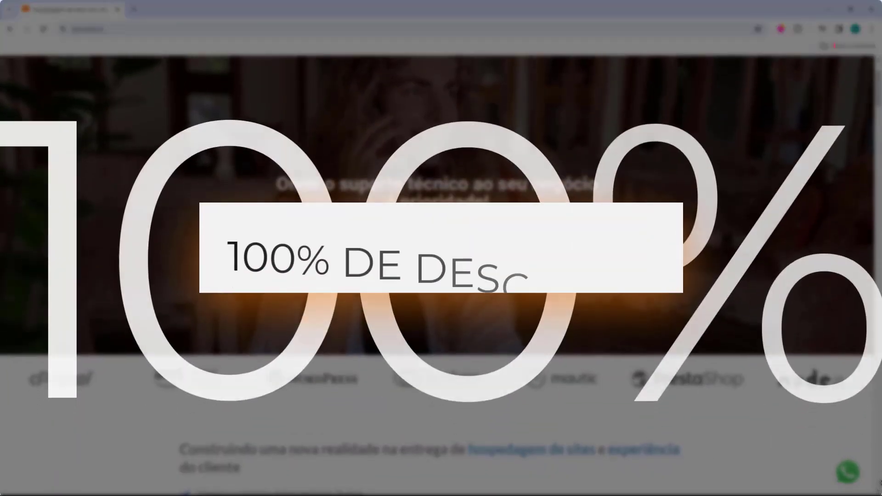
pyautogui.scroll(-2, 441, 257)
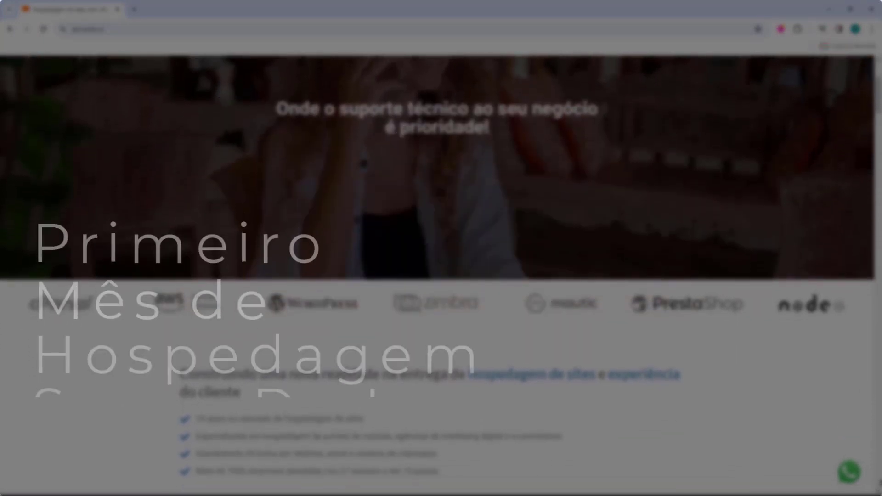
pyautogui.scroll(-2, 441, 257)
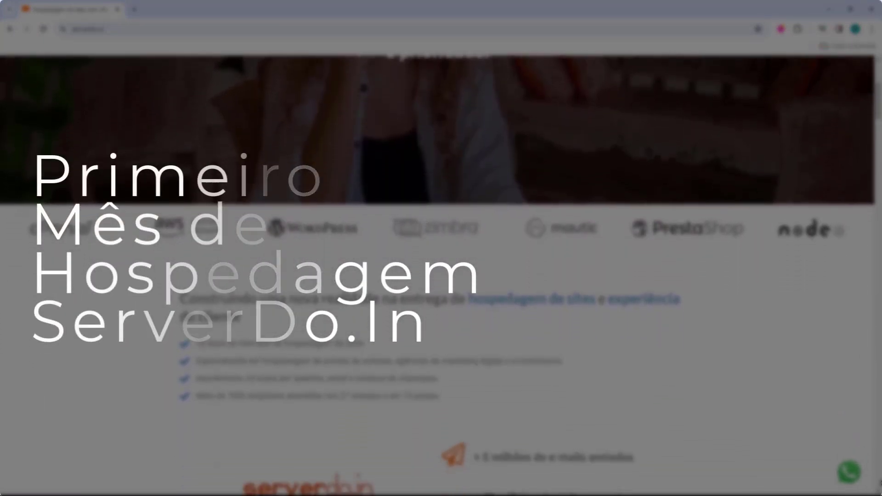
pyautogui.scroll(-2, 441, 258)
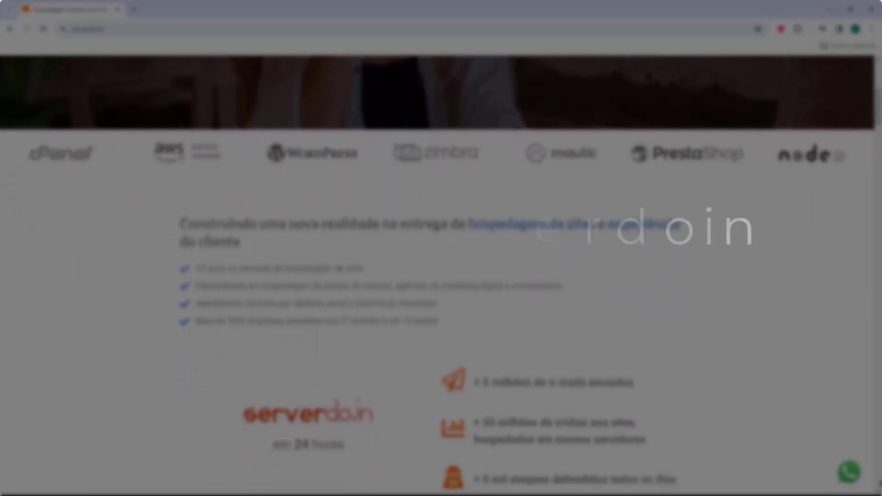
pyautogui.scroll(-2, 441, 257)
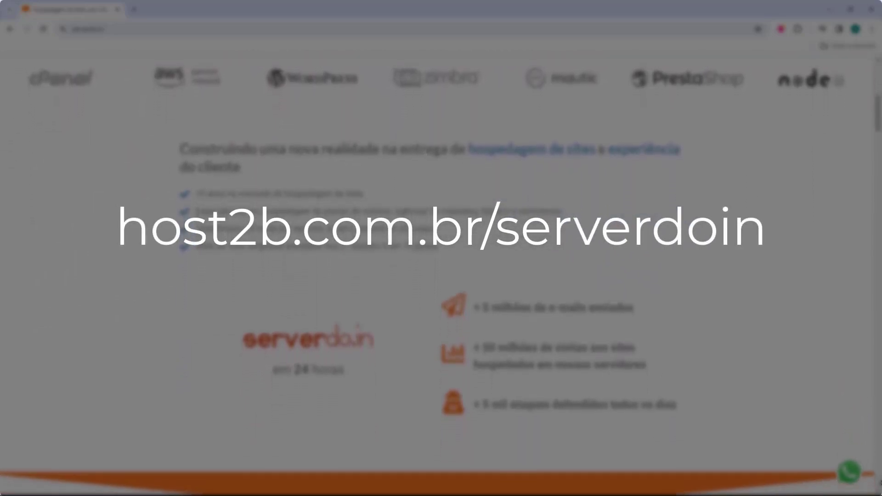
pyautogui.scroll(-2, 441, 257)
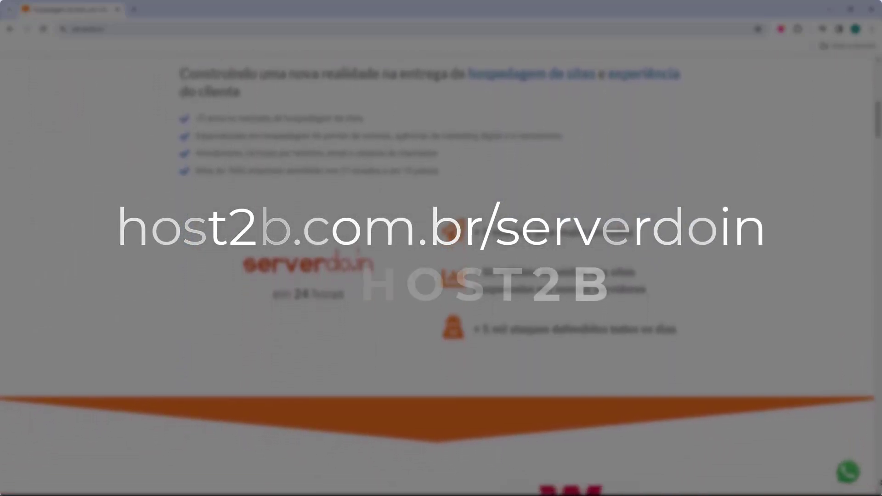
pyautogui.scroll(-2, 440, 257)
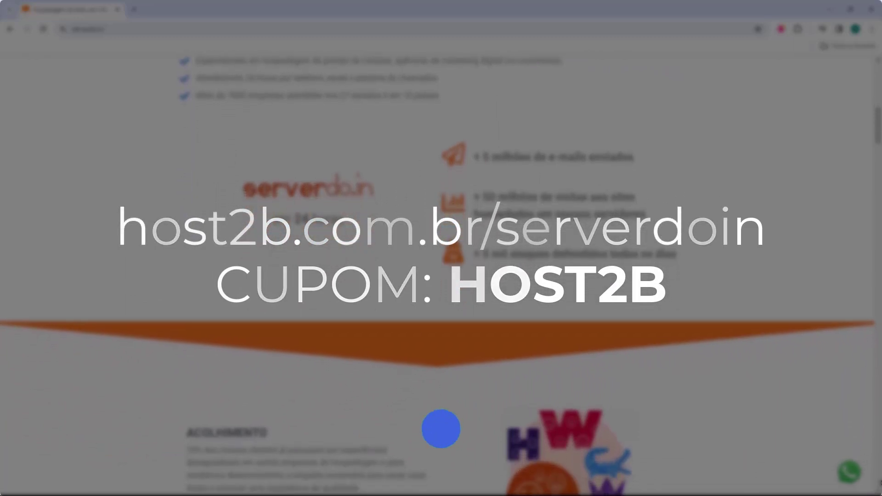
pyautogui.scroll(-2, 476, 473)
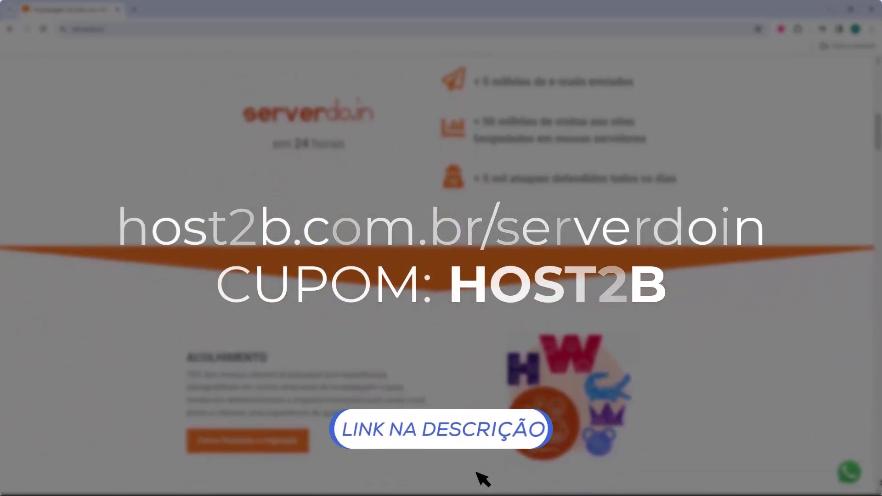
pyautogui.scroll(-2, 477, 473)
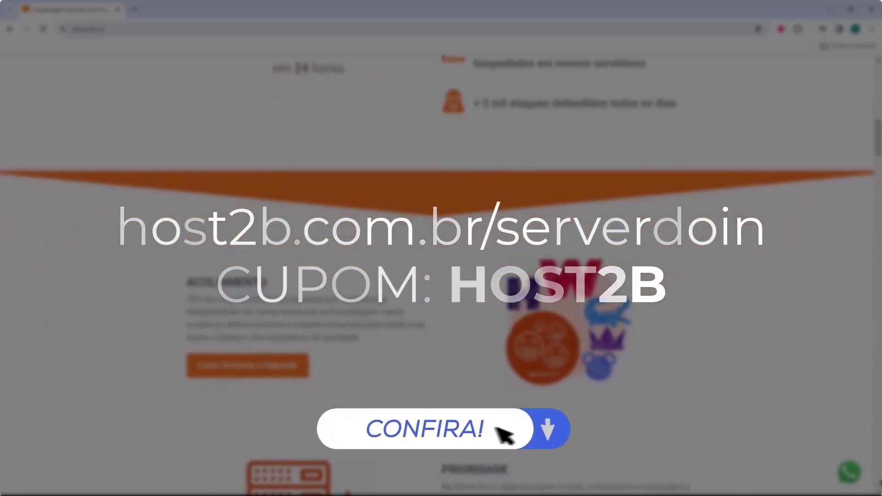
pyautogui.scroll(-2, 441, 248)
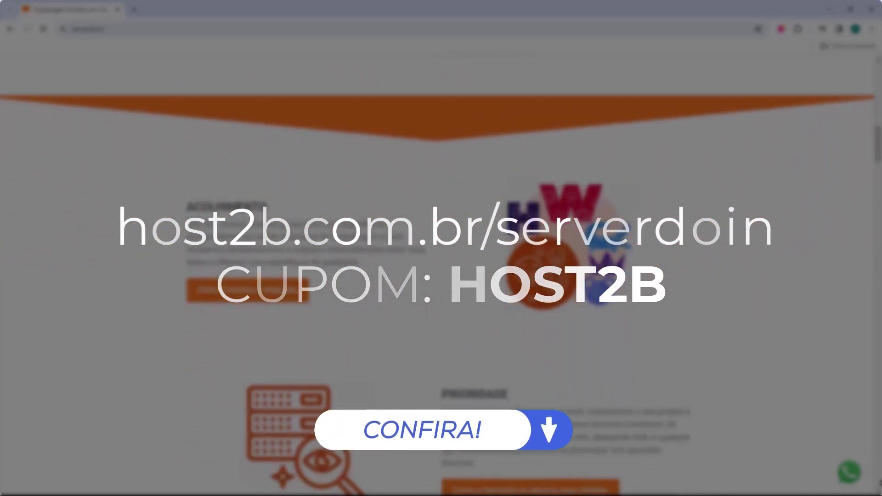
pyautogui.scroll(-2, 441, 248)
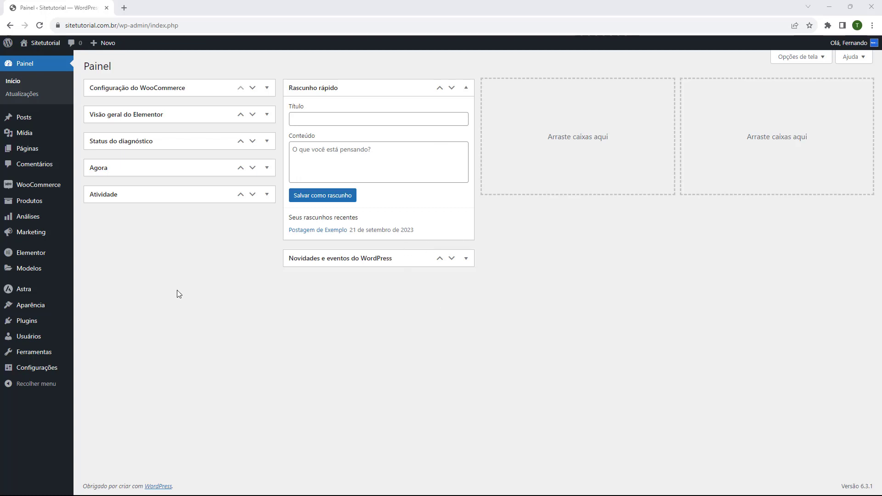
# Check the site's installed WordPress themes in a separate tab and close that tab.
pyautogui.keyDown('ctrl'); pyautogui.keyDown('shift'); pyautogui.click(31, 306); pyautogui.keyUp('shift'); pyautogui.keyUp('ctrl')
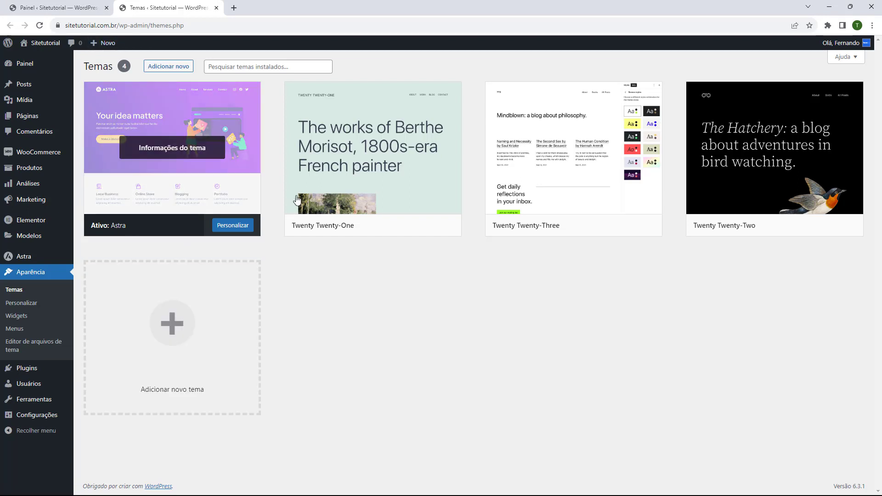
pyautogui.middleClick(167, 7)
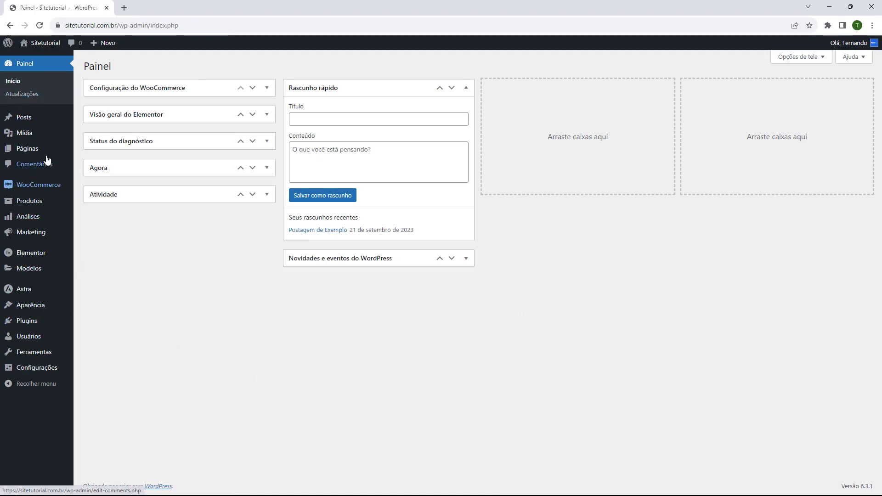
# Open the Astra theme dashboard and look through its quick settings, Pro modules and integrations.
pyautogui.moveTo(18, 295)
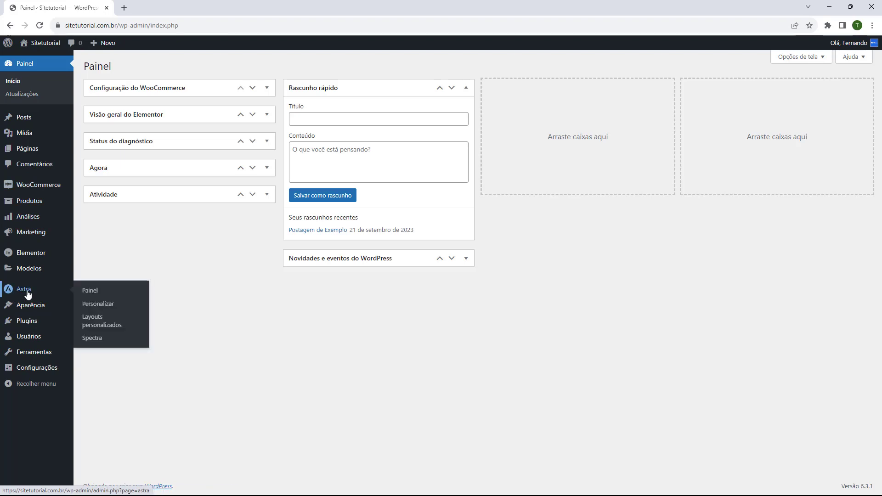
pyautogui.click(24, 290)
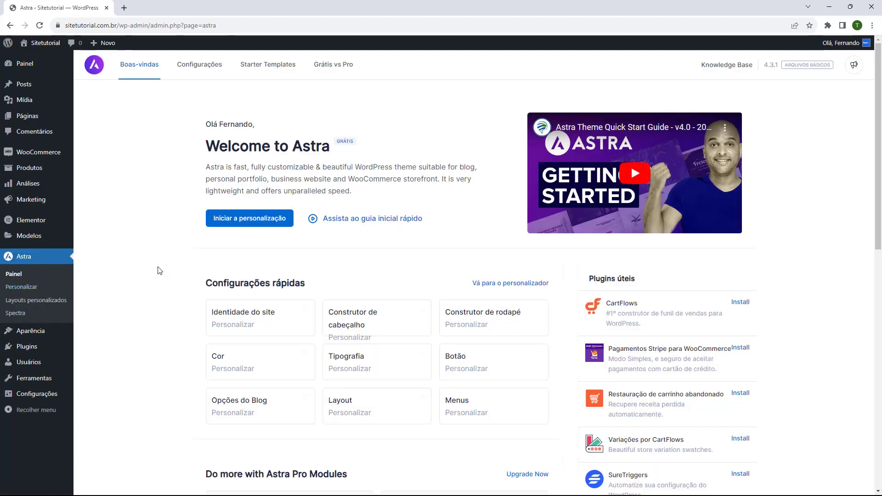
pyautogui.scroll(-3, 157, 276)
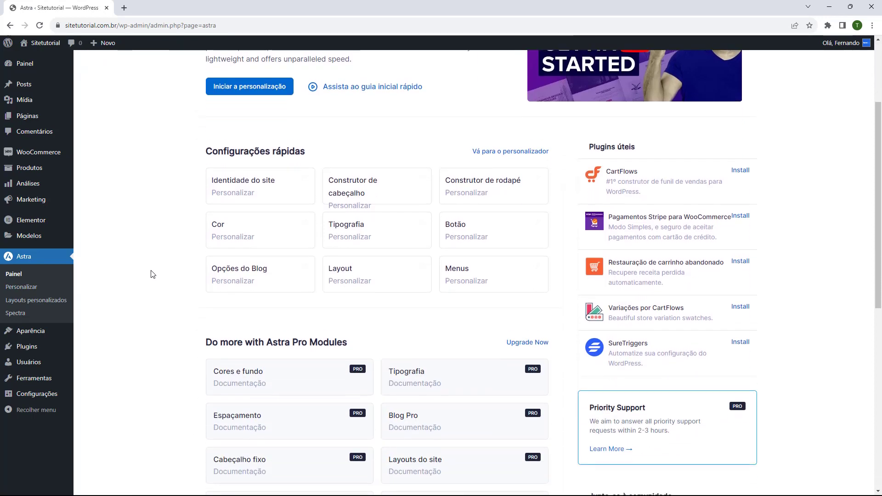
pyautogui.scroll(-9, 153, 274)
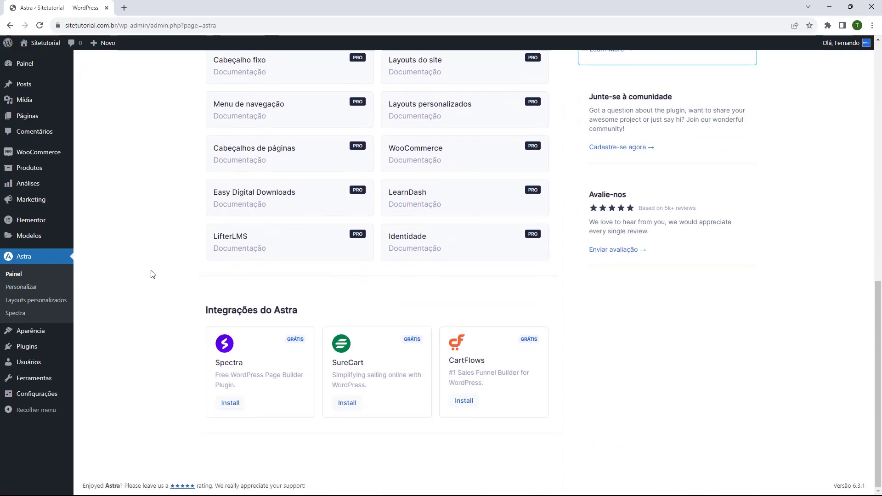
pyautogui.scroll(12, 156, 287)
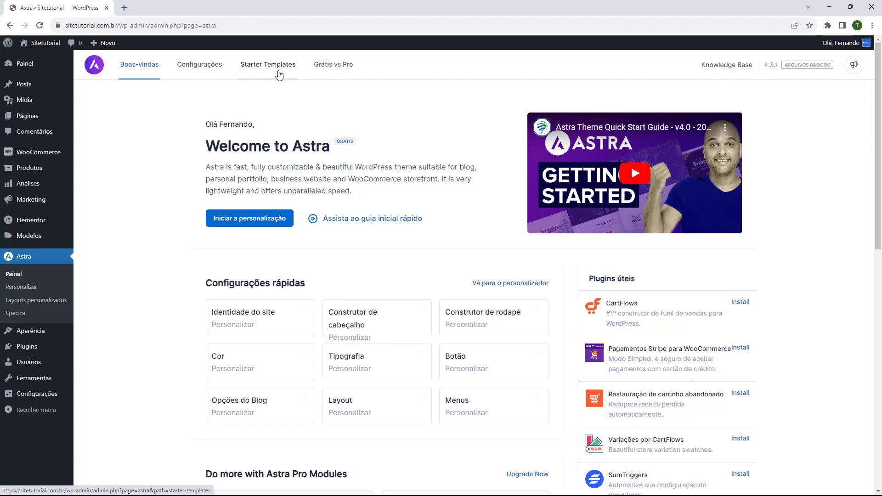
# Install and activate Starter Templates from the Astra dashboard and choose Elementor as the page builder.
pyautogui.click(262, 72)
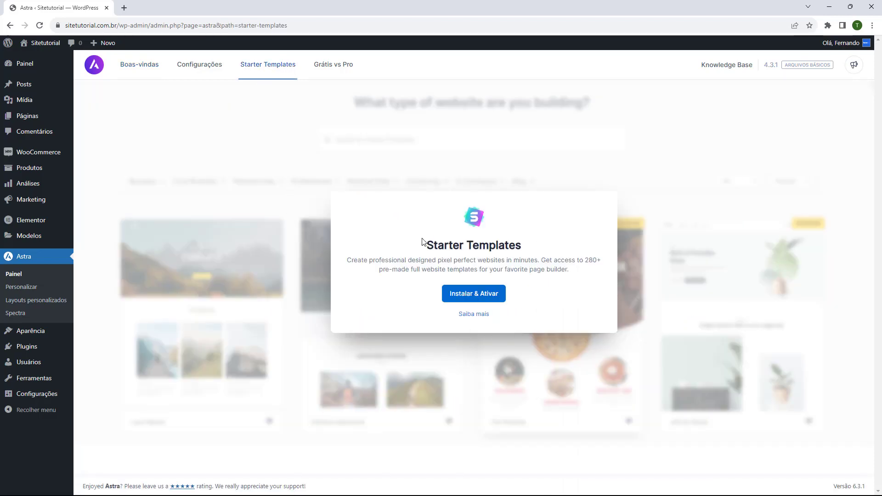
pyautogui.click(475, 301)
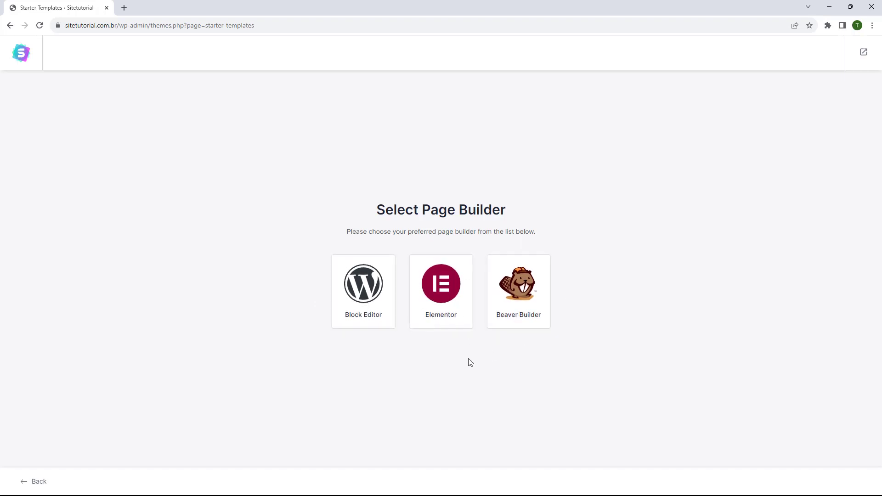
pyautogui.click(446, 296)
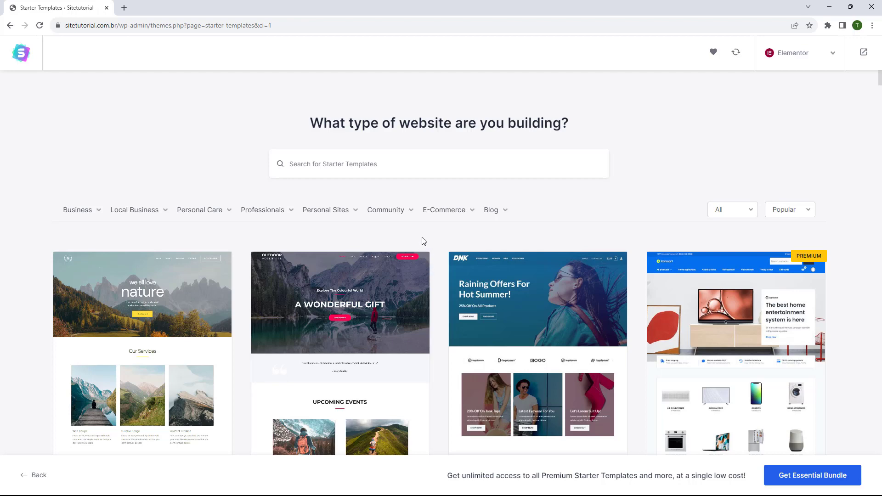
# Preview the Brandstore starter template, examine its home page sections, and return to the template gallery.
pyautogui.scroll(-2, 424, 241)
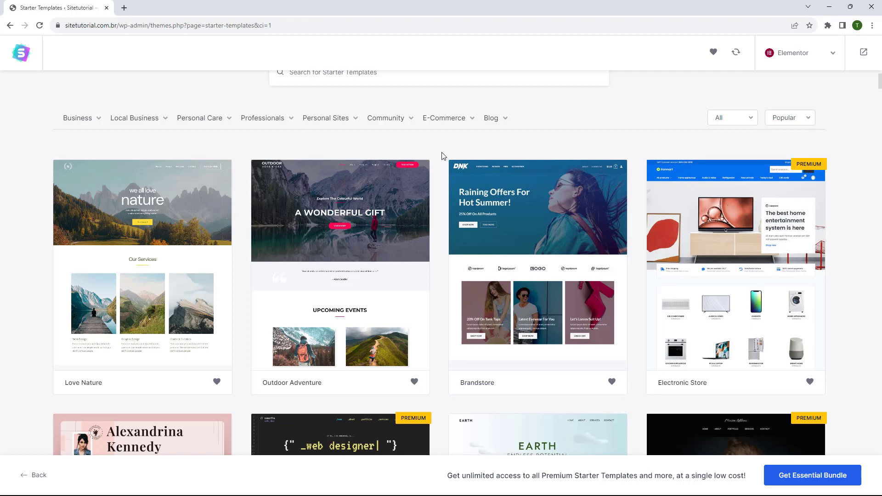
pyautogui.scroll(-5, 443, 156)
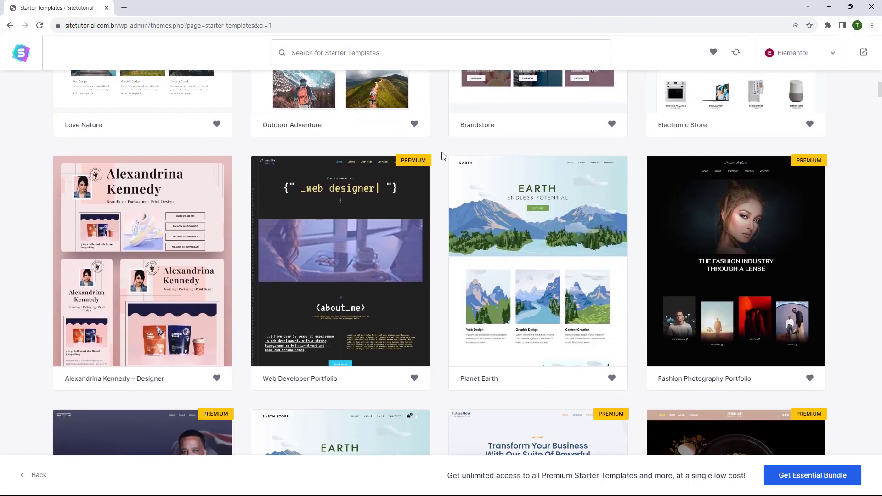
pyautogui.scroll(-12, 443, 156)
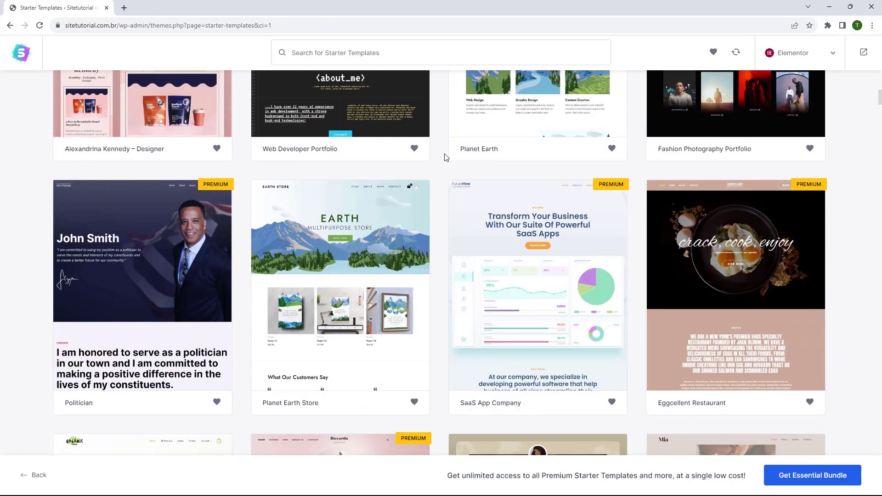
pyautogui.scroll(-3, 452, 161)
pyautogui.scroll(7, 452, 160)
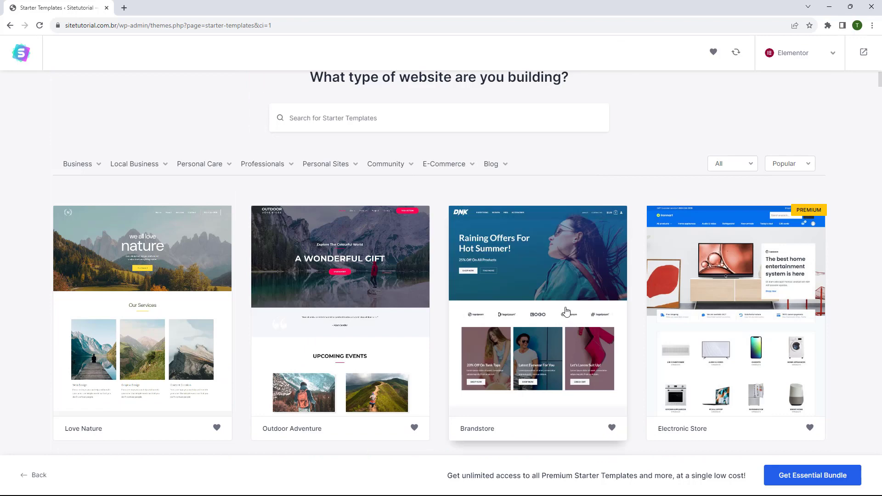
pyautogui.click(567, 313)
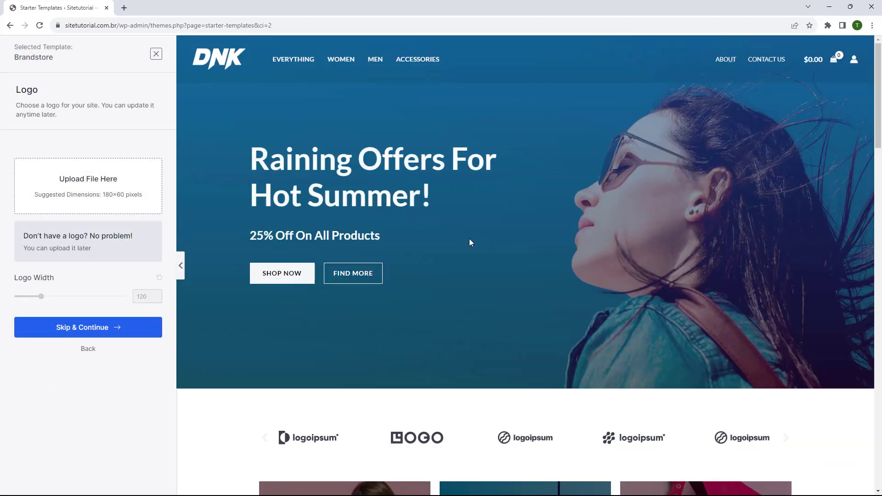
pyautogui.scroll(-20, 498, 220)
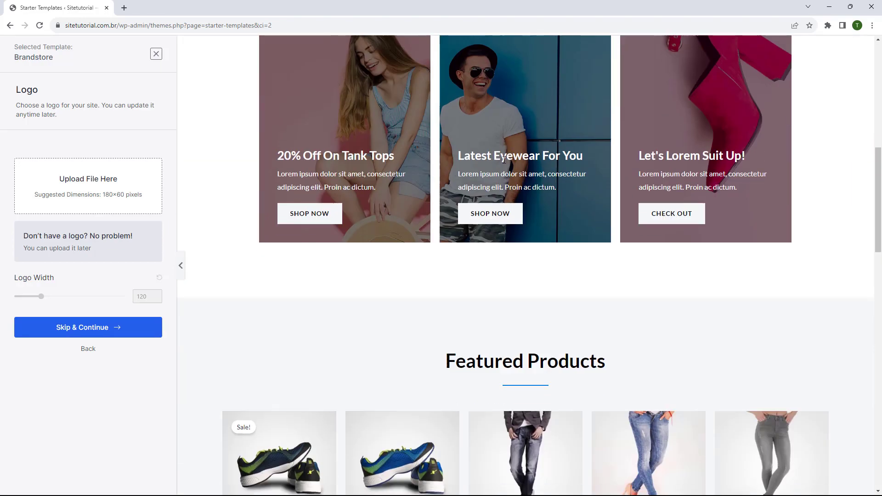
pyautogui.scroll(-3, 456, 187)
pyautogui.scroll(20, 591, 312)
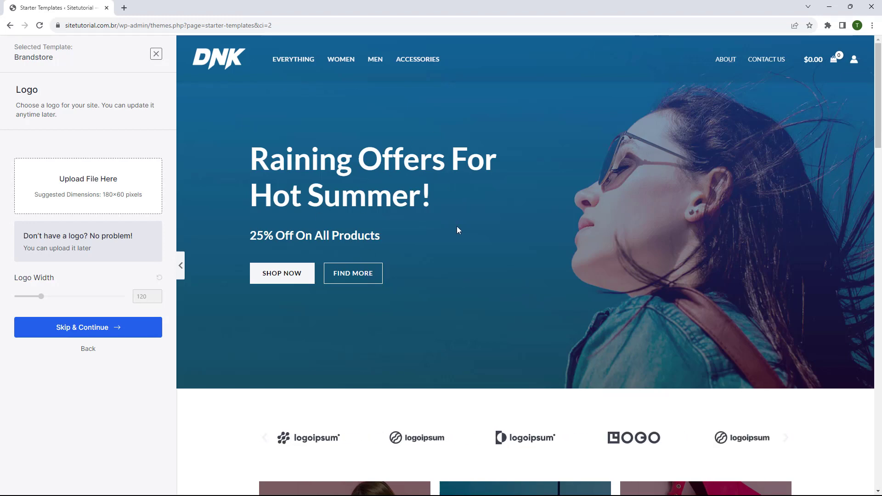
pyautogui.hotkey('alt', 'Left')
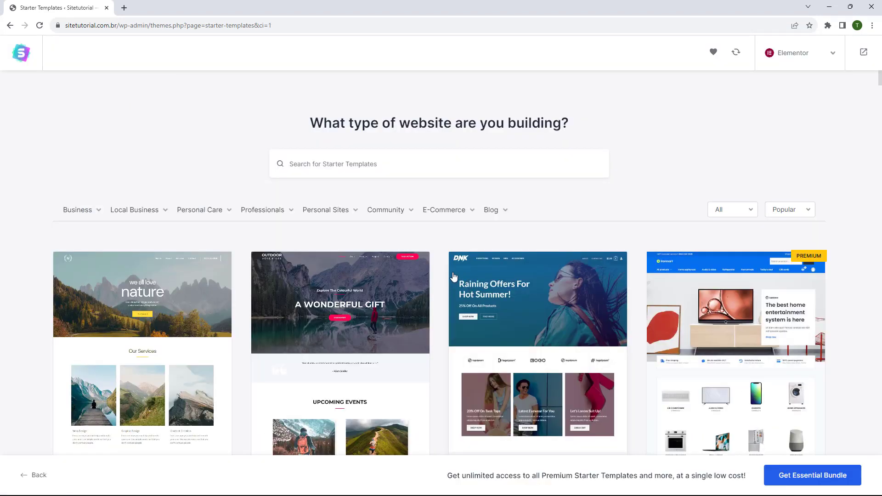
# Preview the Planet Earth Store starter template, examine its page down to the footer, and return to the template gallery.
pyautogui.scroll(-1, 452, 276)
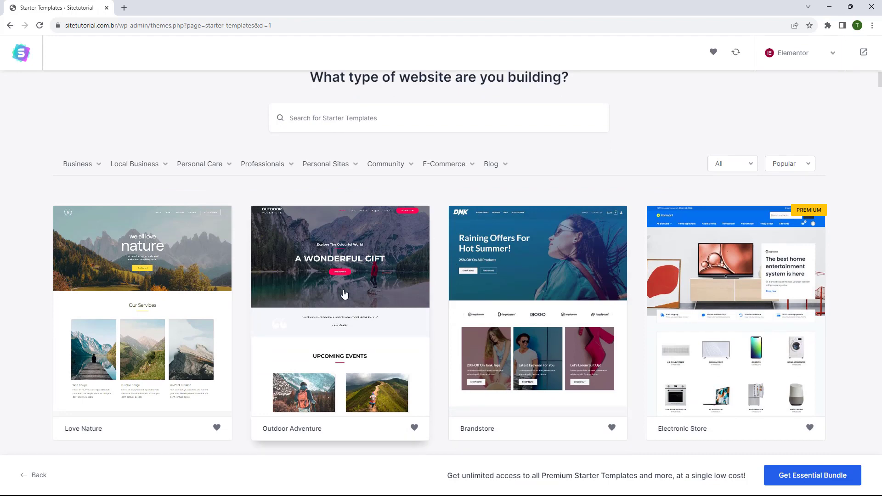
pyautogui.scroll(-6, 289, 234)
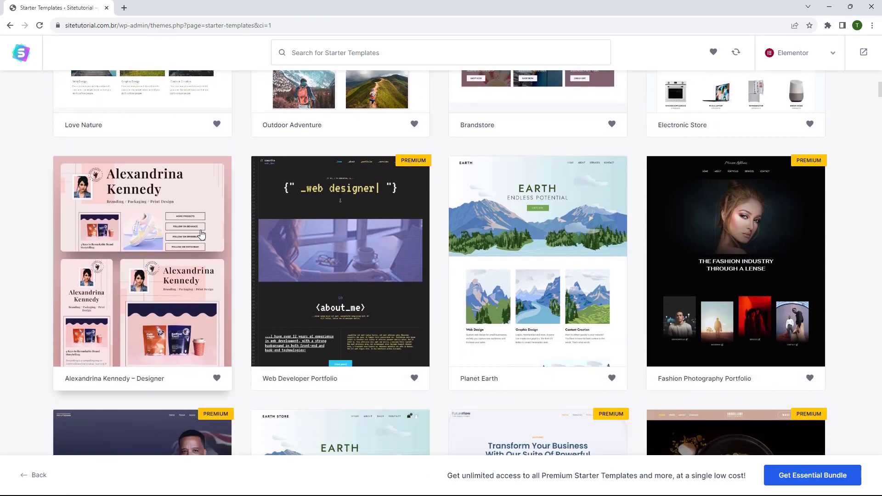
pyautogui.scroll(-6, 420, 210)
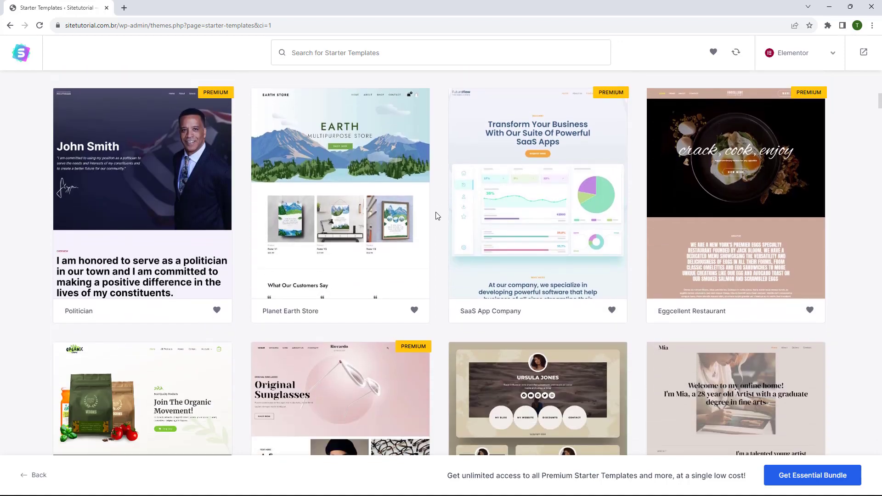
pyautogui.click(390, 267)
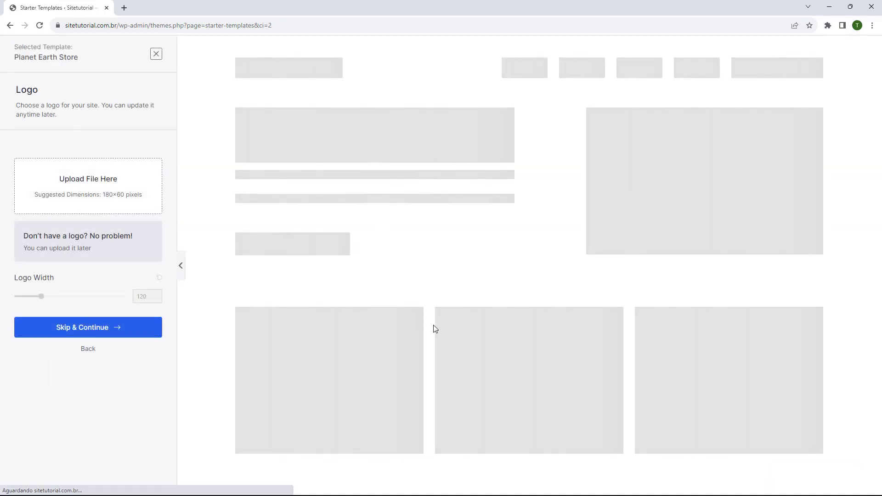
pyautogui.scroll(-15, 367, 212)
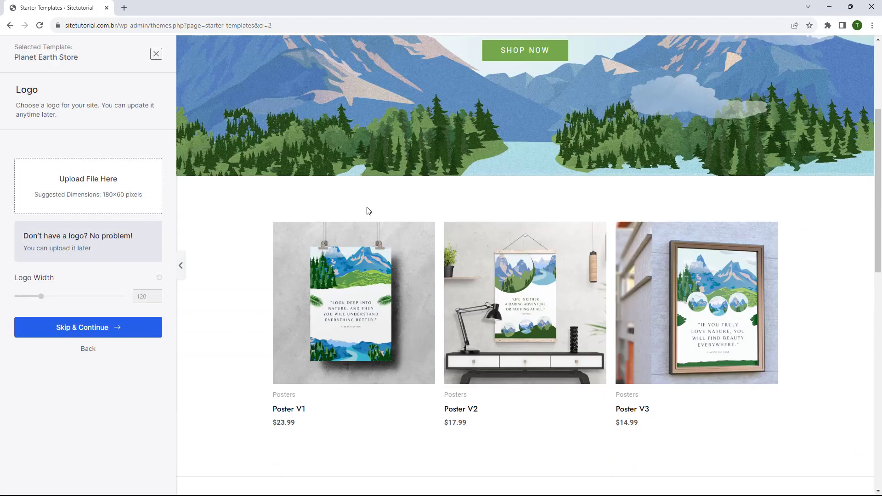
pyautogui.scroll(-5, 367, 216)
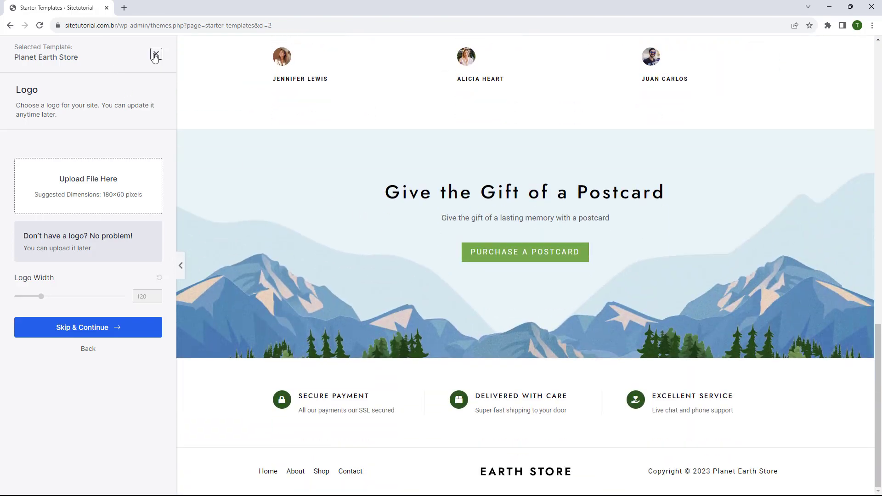
pyautogui.hotkey('alt', 'Left')
# Browse the rows of free and premium Elementor starter templates in the gallery and return to its beginning.
pyautogui.scroll(-20, 435, 284)
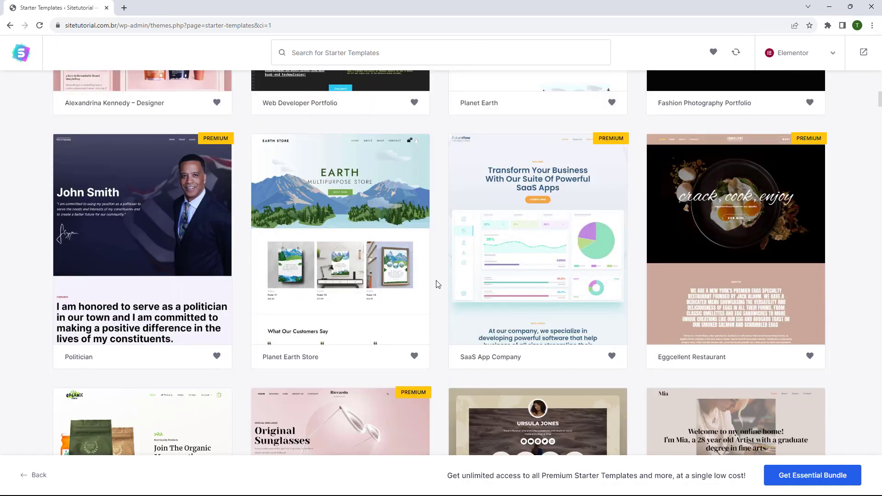
pyautogui.scroll(-8, 438, 284)
pyautogui.scroll(5, 438, 284)
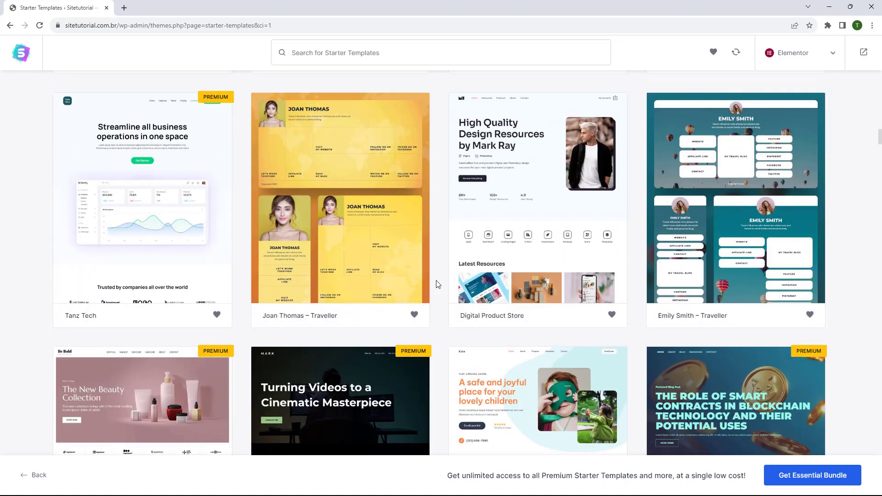
pyautogui.scroll(20, 439, 299)
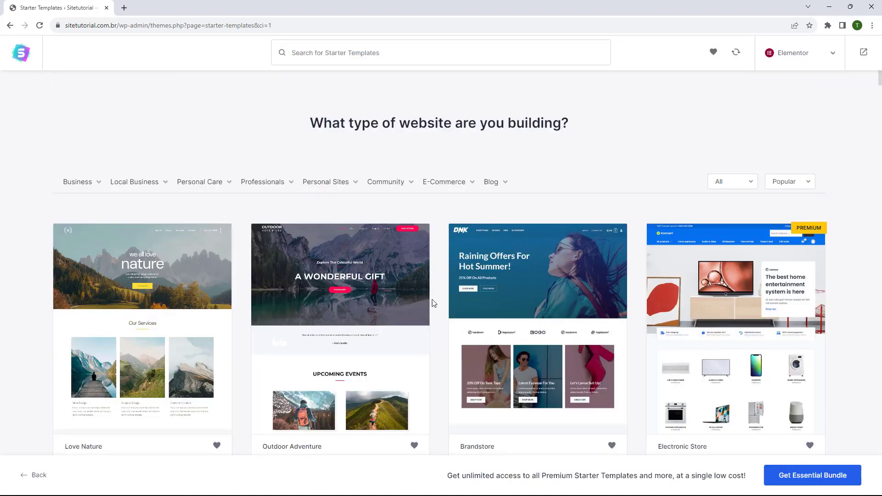
pyautogui.scroll(-20, 432, 301)
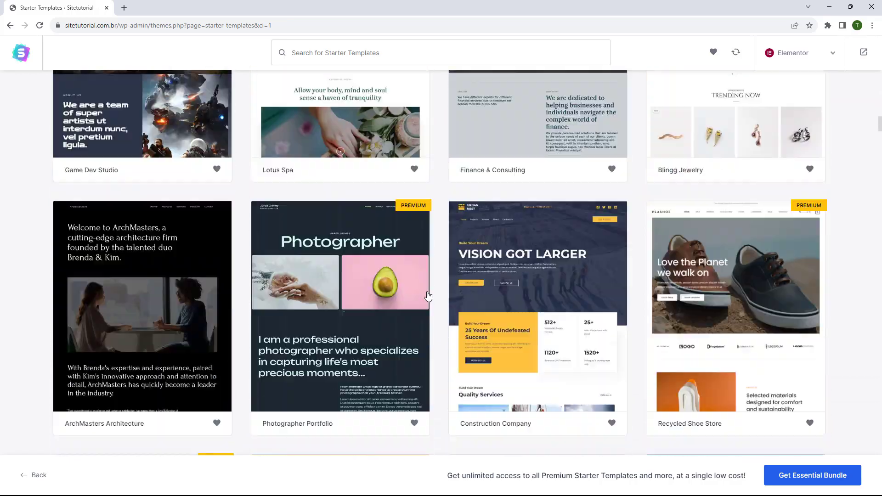
pyautogui.scroll(-20, 428, 295)
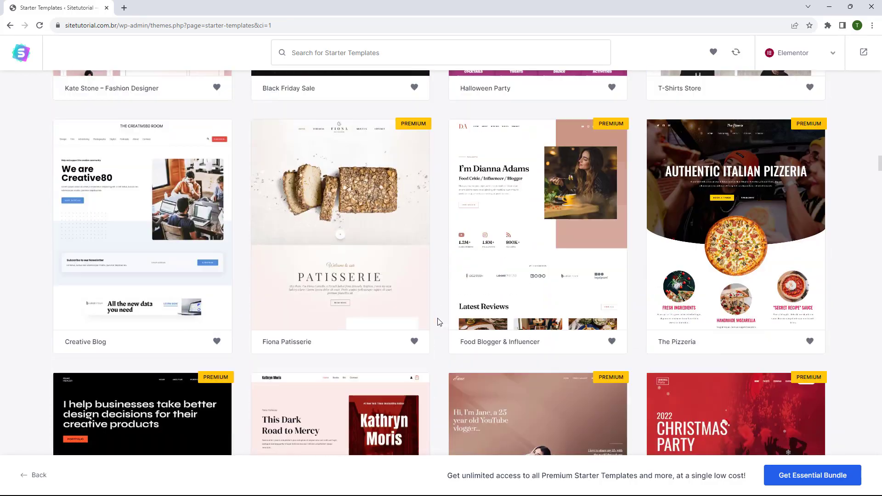
pyautogui.scroll(-13, 438, 321)
pyautogui.scroll(15, 441, 328)
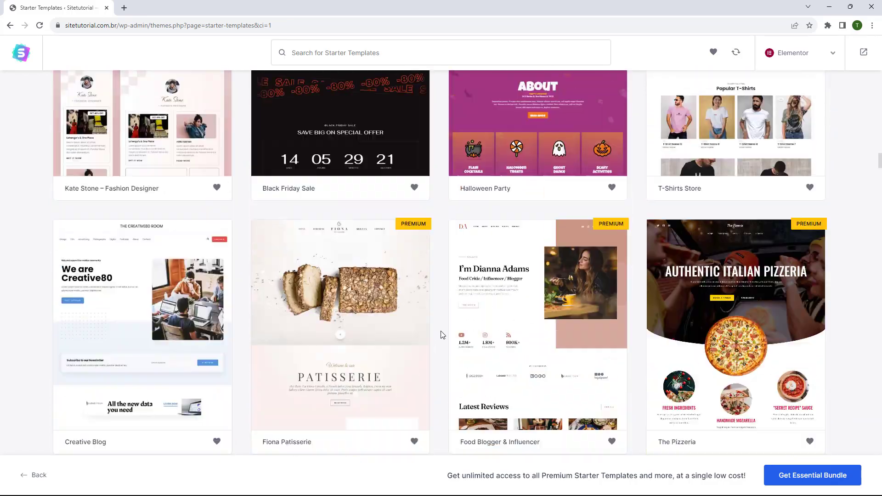
pyautogui.scroll(20, 440, 334)
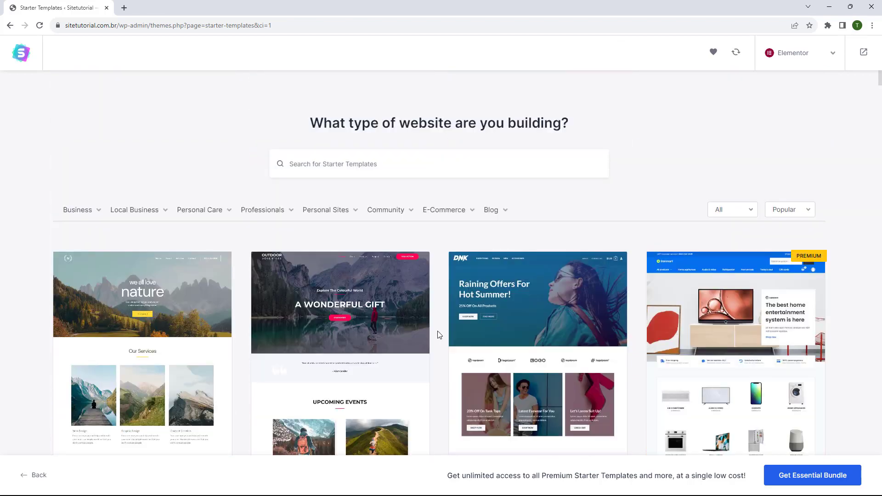
# Choose the Brandstore template and continue without uploading a logo.
pyautogui.scroll(-2, 437, 334)
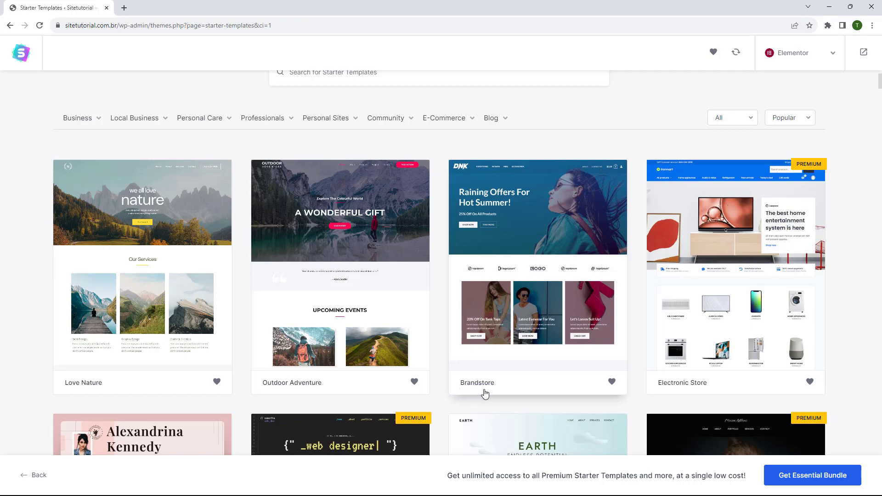
pyautogui.click(527, 262)
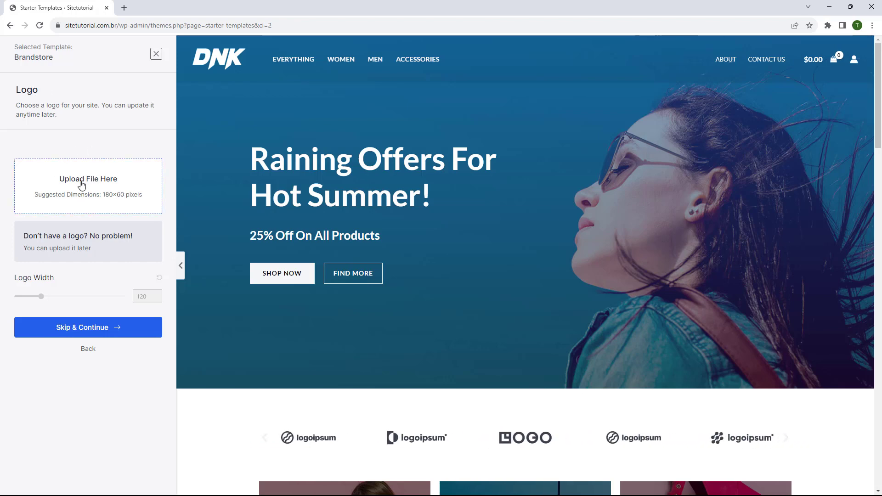
pyautogui.click(89, 330)
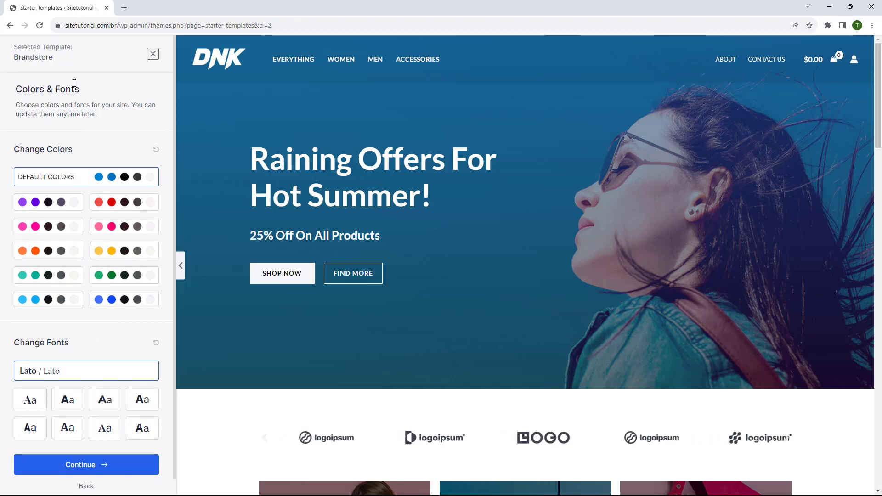
# Try the purple, pink, green, blue and red colour palettes on the Brandstore preview, checking the Featured Products section.
pyautogui.click(51, 205)
pyautogui.click(51, 224)
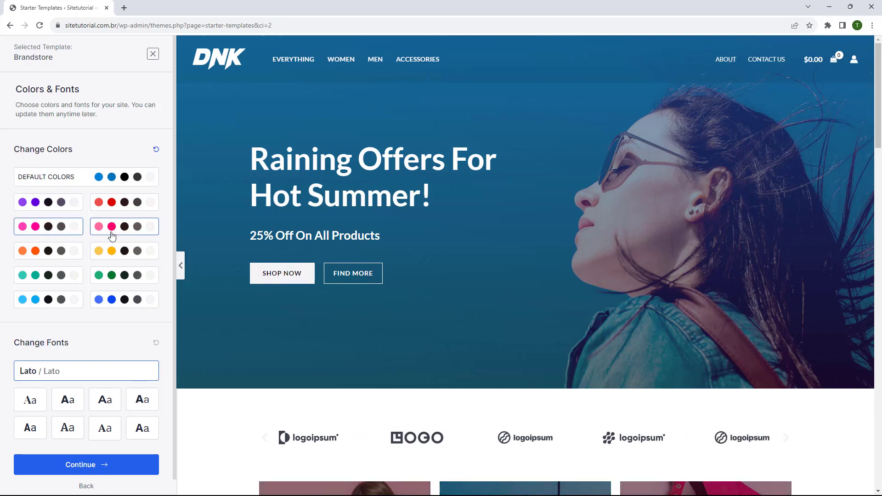
pyautogui.scroll(-20, 448, 247)
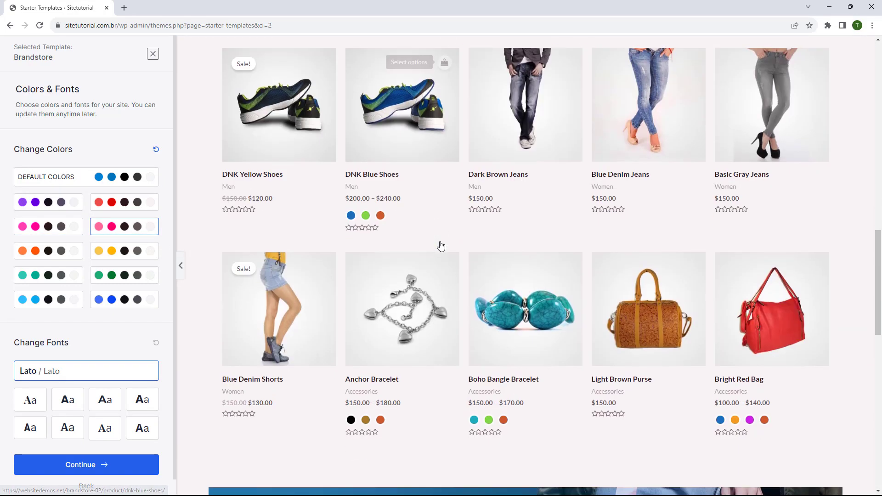
pyautogui.scroll(1, 415, 244)
pyautogui.click(115, 273)
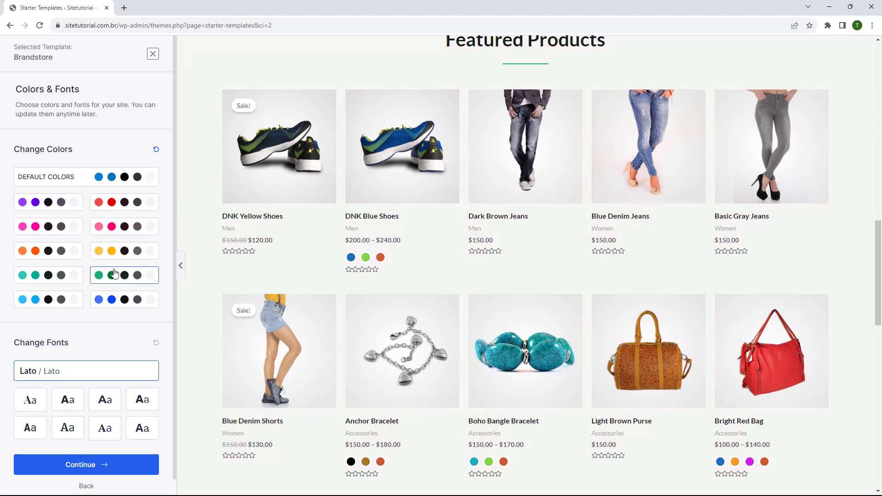
pyautogui.click(116, 294)
pyautogui.click(118, 201)
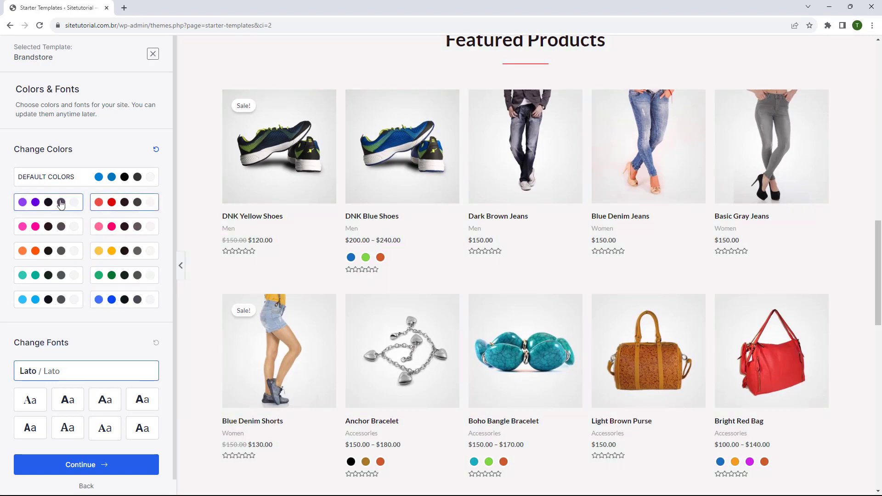
pyautogui.click(69, 202)
pyautogui.scroll(-1, 316, 259)
pyautogui.scroll(-9, 316, 259)
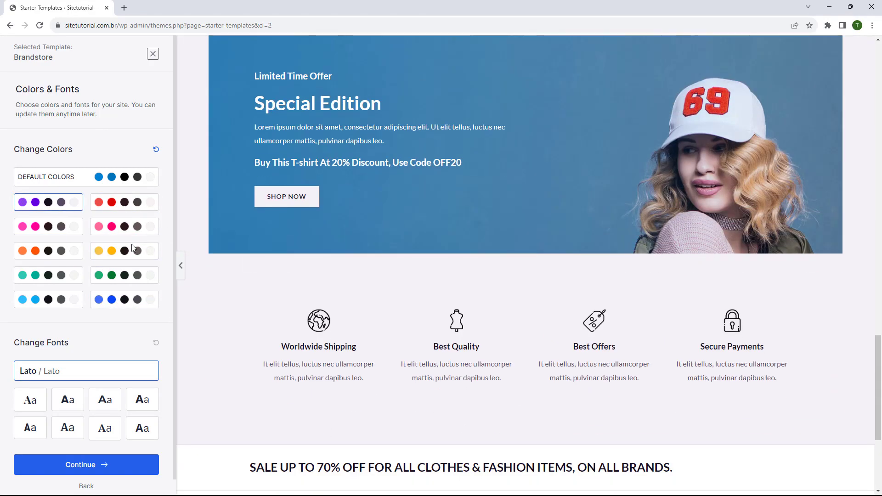
# Compare further colour palettes, including orange, teal and light blue, against the preview's footer, and restore the default colours.
pyautogui.click(126, 277)
pyautogui.scroll(-5, 267, 275)
pyautogui.click(112, 226)
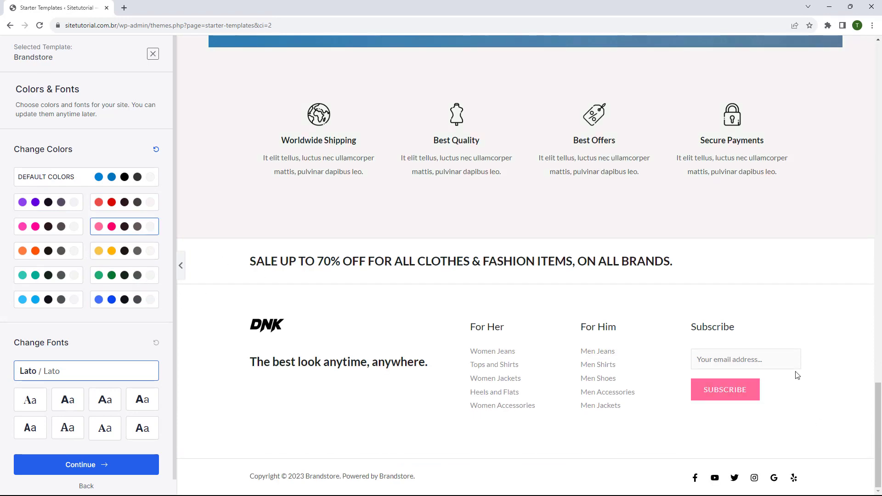
pyautogui.click(112, 202)
pyautogui.click(43, 203)
pyautogui.click(40, 229)
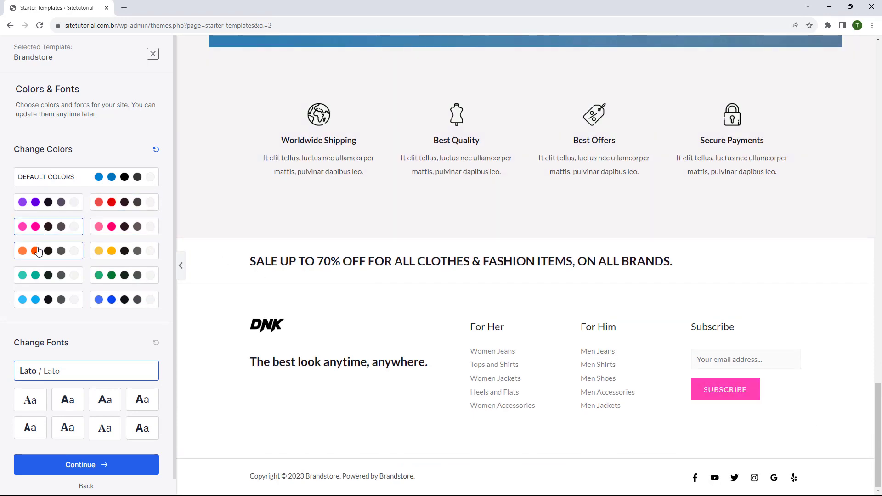
pyautogui.click(37, 251)
pyautogui.click(37, 276)
pyautogui.click(49, 300)
pyautogui.scroll(15, 267, 312)
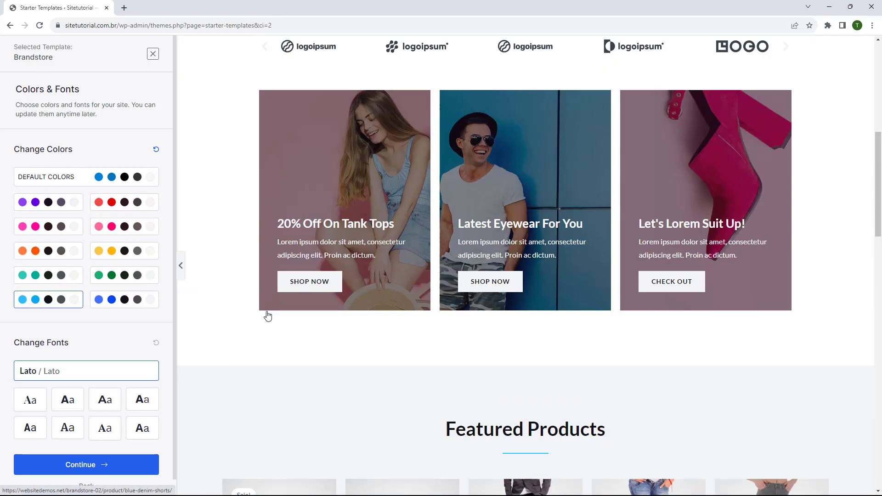
pyautogui.click(77, 182)
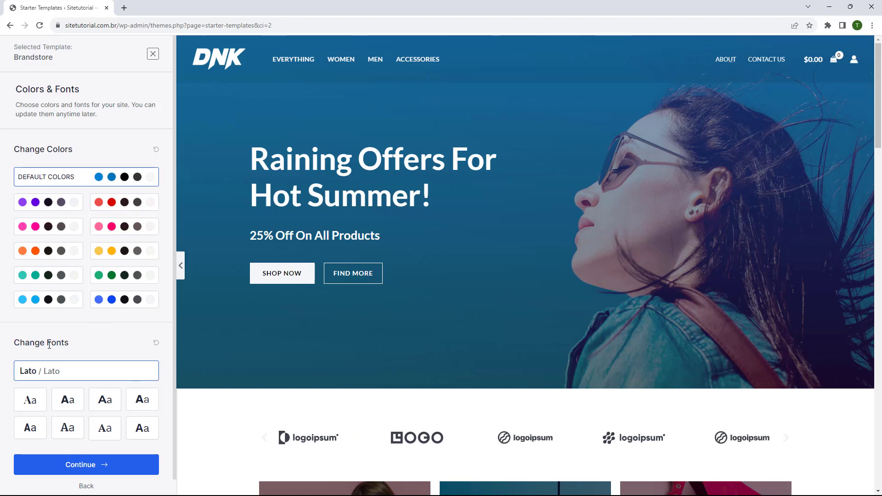
# Try several font pairings on the preview, including Playfair Display / Source Sans Pro and Vollkorn / Open Sans, and reset to Lato / Lato.
pyautogui.click(31, 399)
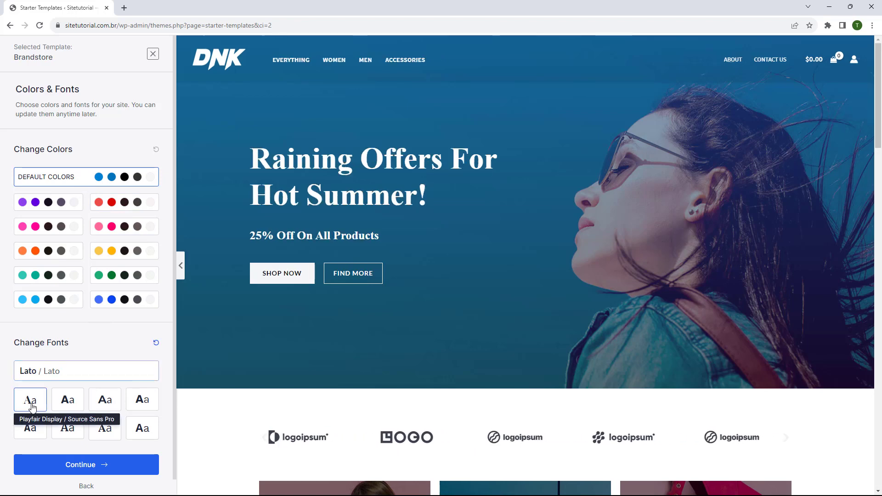
pyautogui.click(67, 404)
pyautogui.click(94, 405)
pyautogui.click(103, 424)
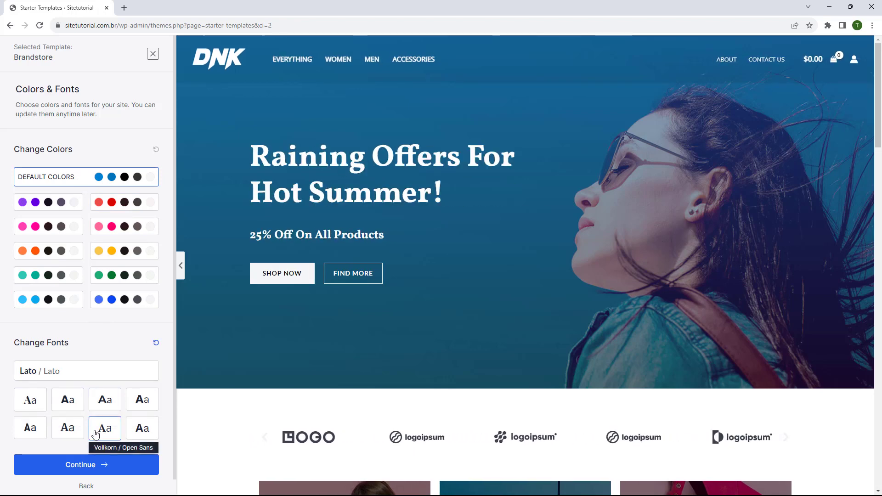
pyautogui.click(66, 429)
pyautogui.click(153, 438)
pyautogui.click(156, 342)
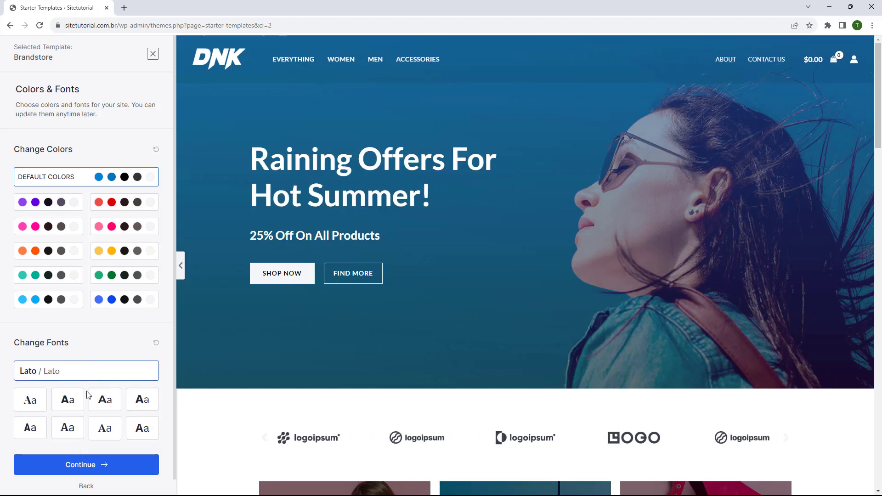
# Continue with the default colours and fonts, and submit the final form with all advanced import options enabled to build the website.
pyautogui.scroll(-1, 87, 391)
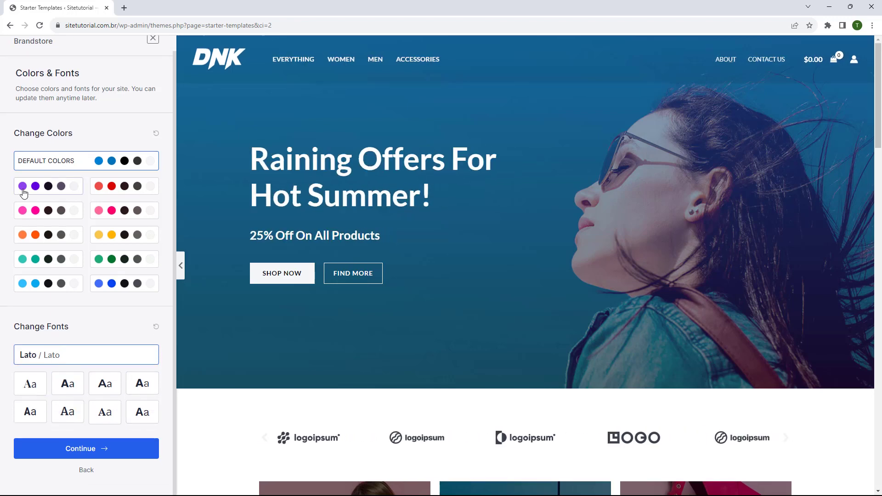
pyautogui.click(84, 453)
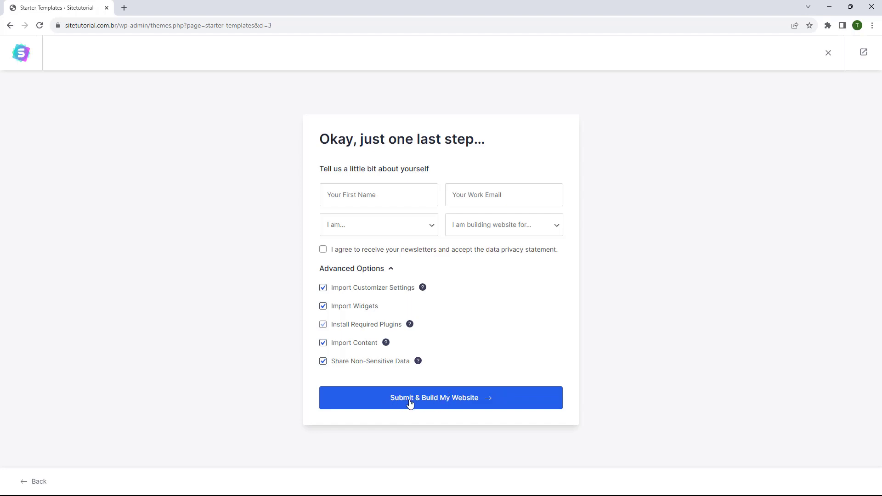
pyautogui.click(444, 405)
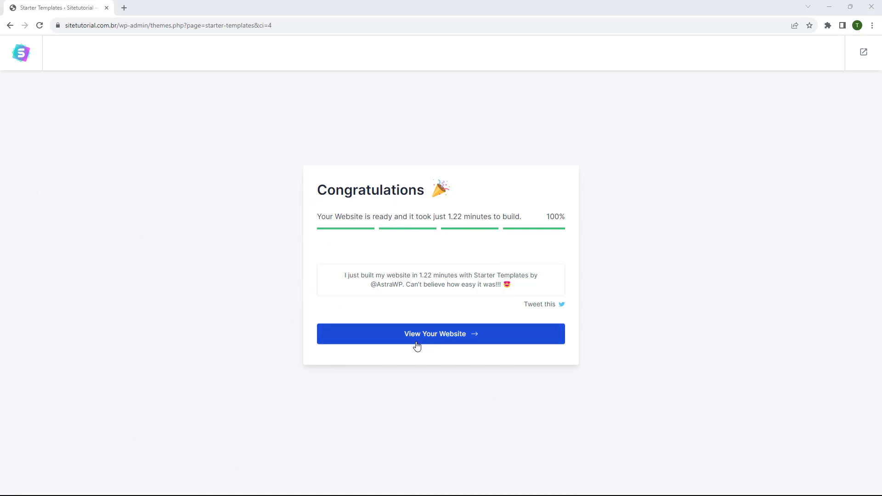
# Open the newly built website and examine its home page from the hero banner to the footer.
pyautogui.click(432, 342)
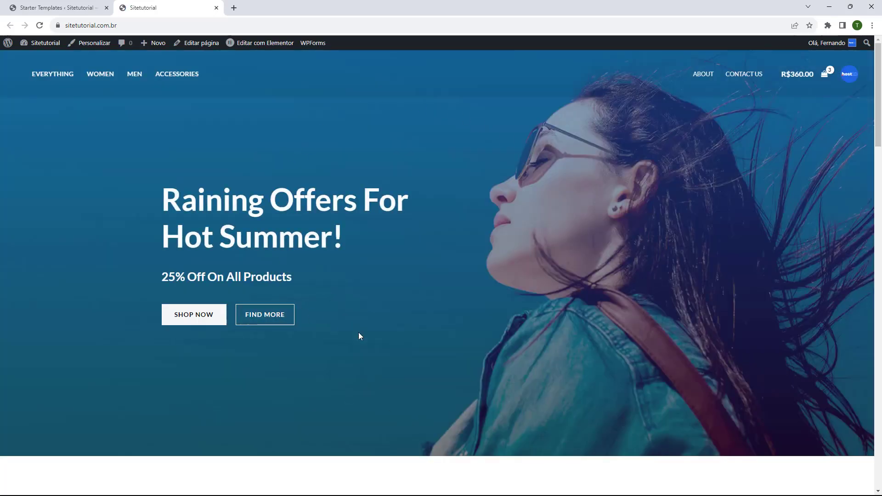
pyautogui.scroll(-1, 444, 261)
pyautogui.scroll(-10, 444, 261)
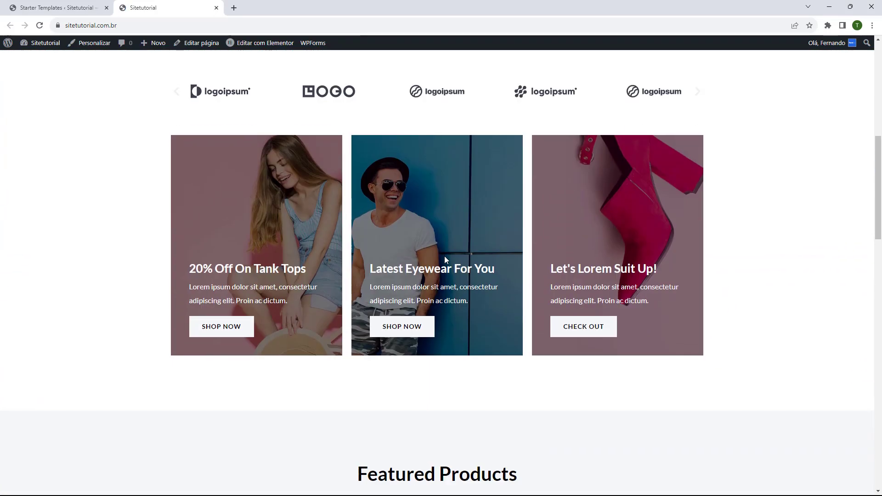
pyautogui.scroll(-15, 443, 262)
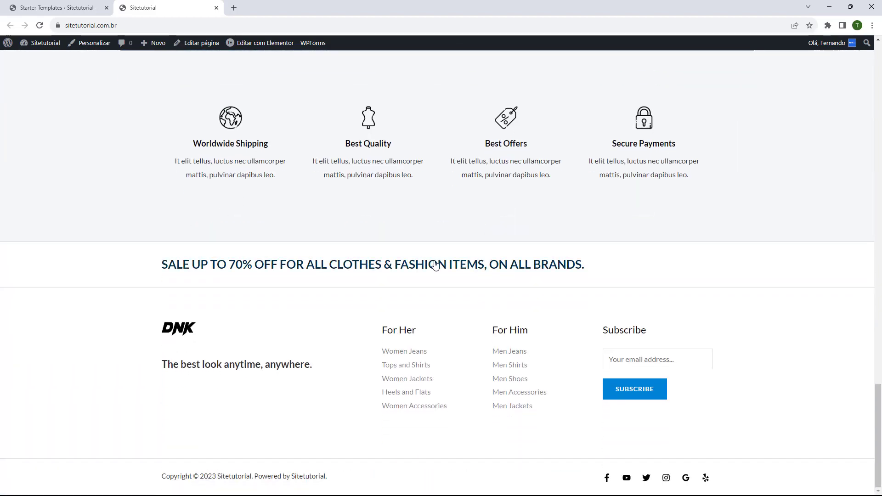
pyautogui.scroll(20, 445, 330)
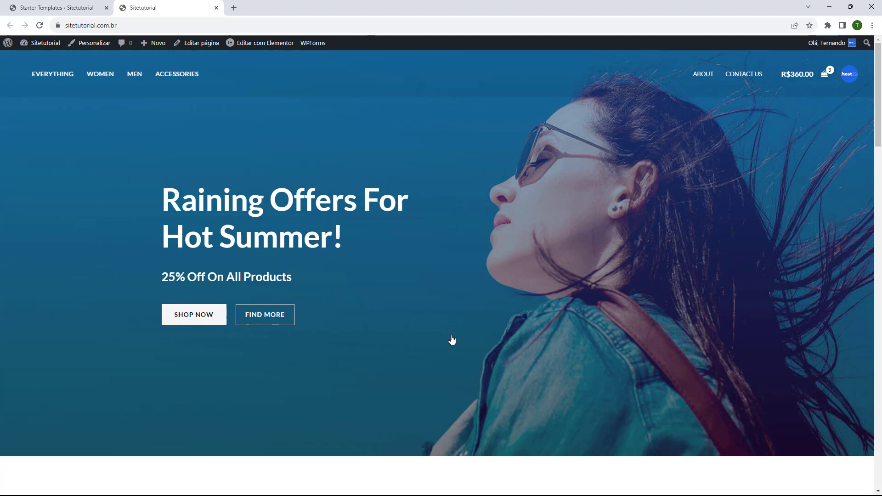
# Close the site preview, review the imported pages in the WordPress page list and open the Home page for editing with Elementor.
pyautogui.hotkey('ctrl', 'w')
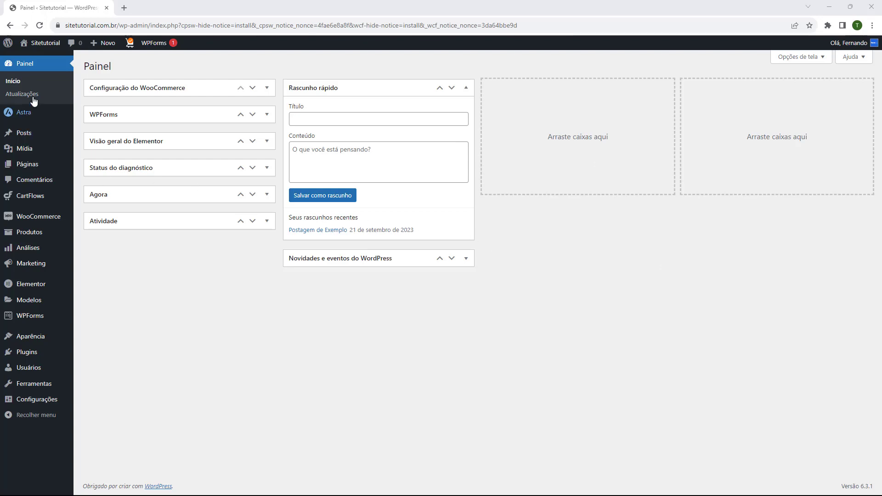
pyautogui.click(25, 170)
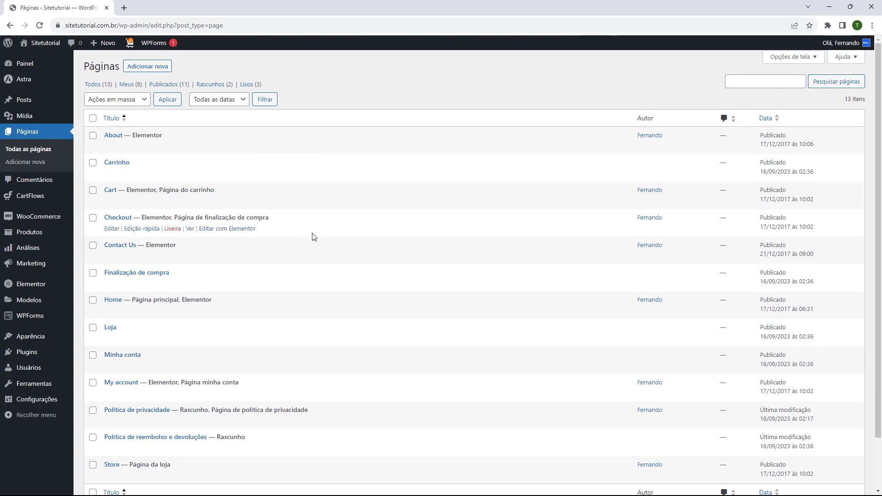
pyautogui.scroll(-2, 317, 138)
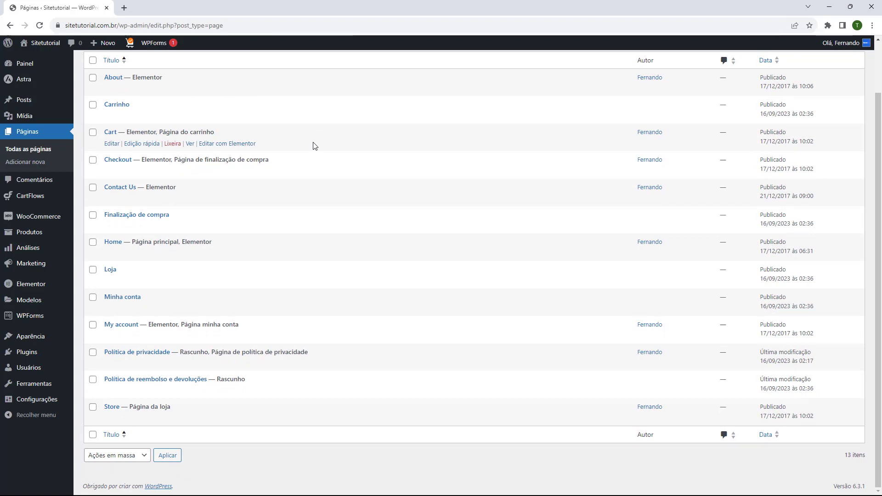
pyautogui.scroll(2, 313, 144)
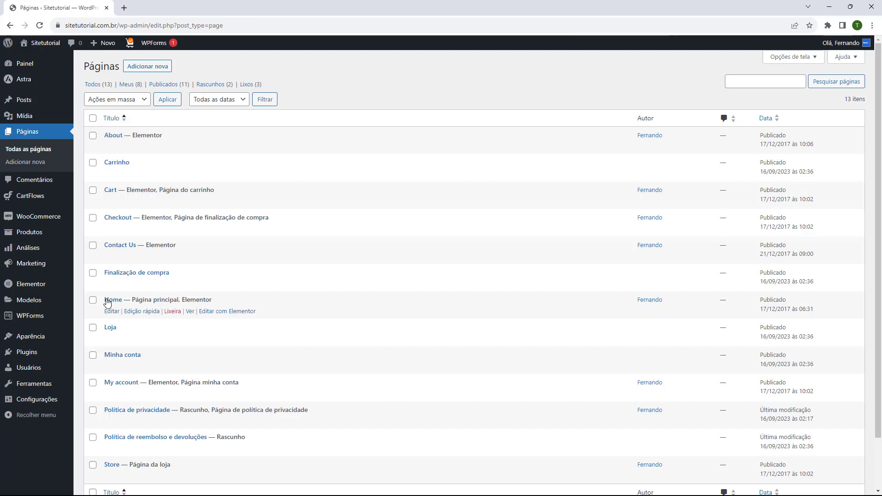
pyautogui.scroll(-2, 137, 354)
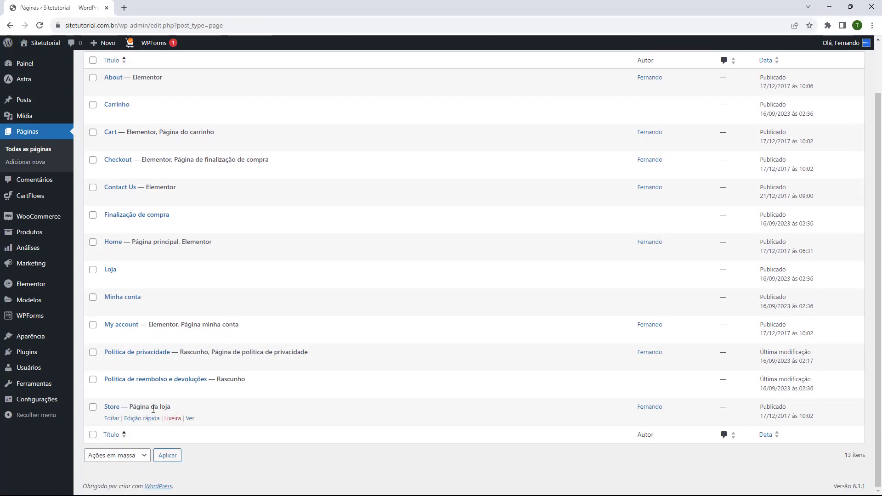
pyautogui.scroll(2, 214, 381)
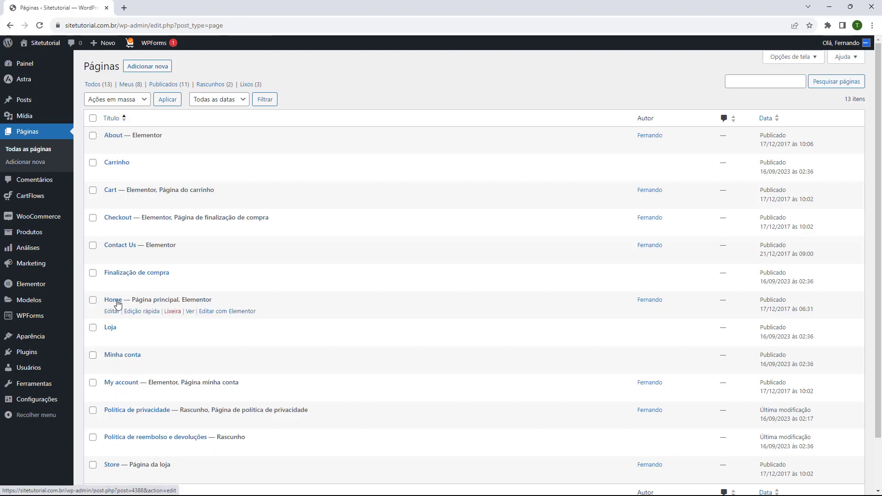
pyautogui.click(229, 312)
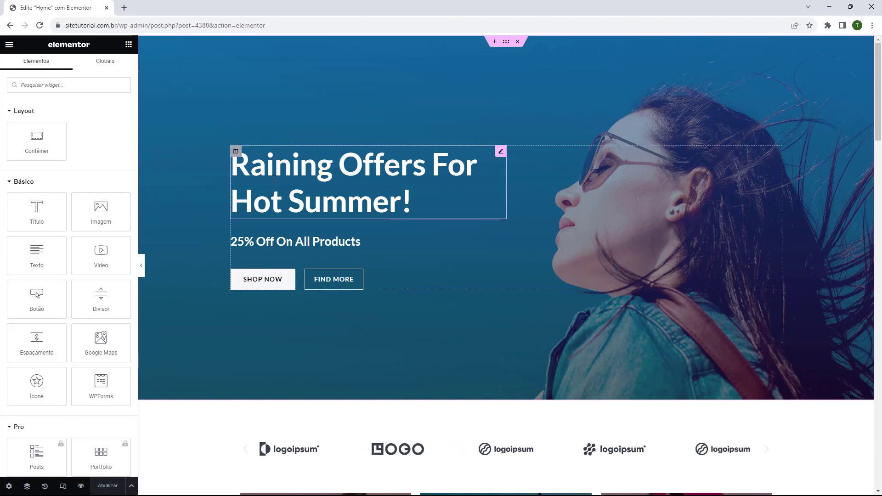
# Inspect the editable settings of the hero headings, the logo carousel and the Featured Products heading on the Home page.
pyautogui.click(321, 202)
pyautogui.click(363, 242)
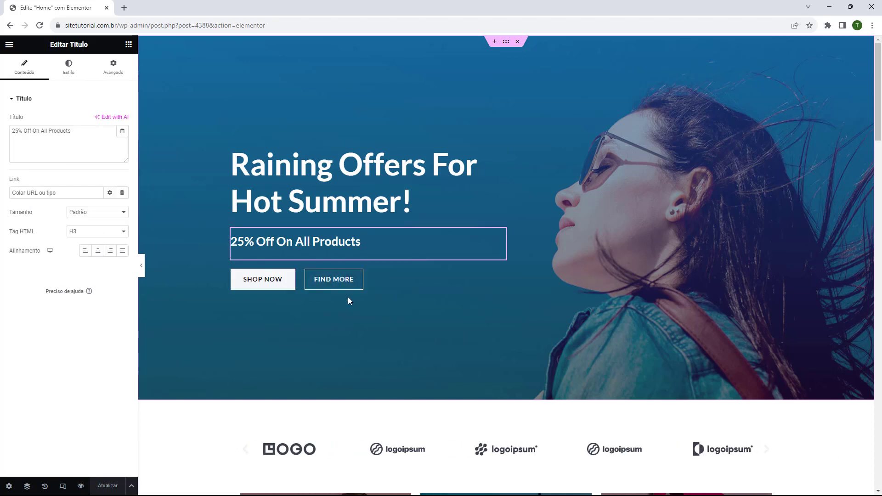
pyautogui.scroll(-3, 349, 299)
pyautogui.click(447, 313)
pyautogui.scroll(-3, 445, 315)
pyautogui.scroll(-5, 445, 317)
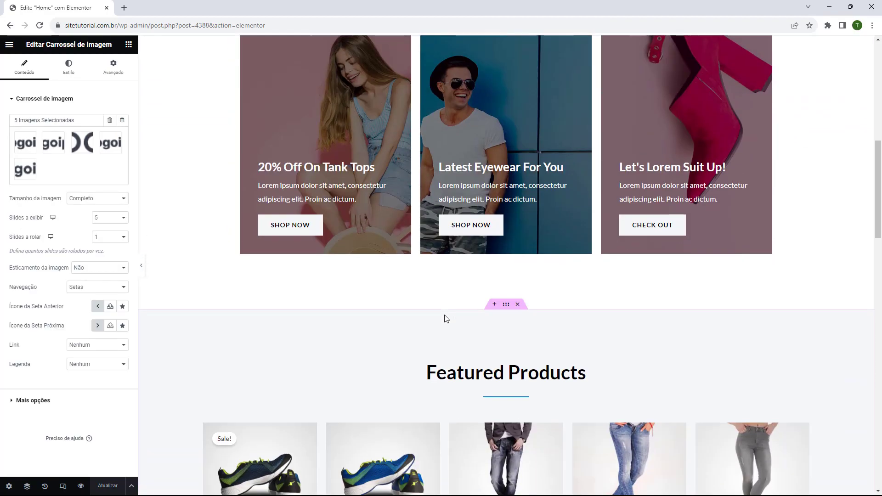
pyautogui.click(444, 316)
pyautogui.scroll(-6, 438, 319)
pyautogui.scroll(-8, 437, 321)
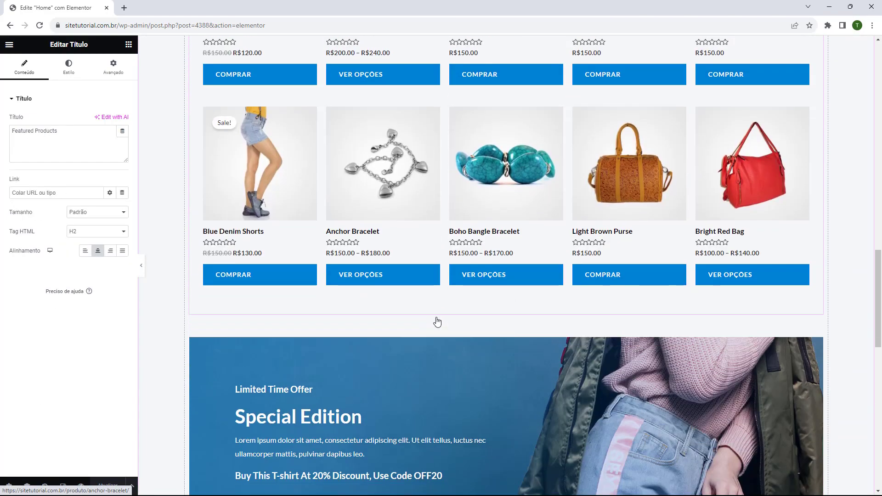
# Inspect the settings of the Special Edition banner's discount heading and the Best Quality, Best Offers and Secure Payments image boxes.
pyautogui.click(375, 300)
pyautogui.click(366, 348)
pyautogui.scroll(-5, 368, 351)
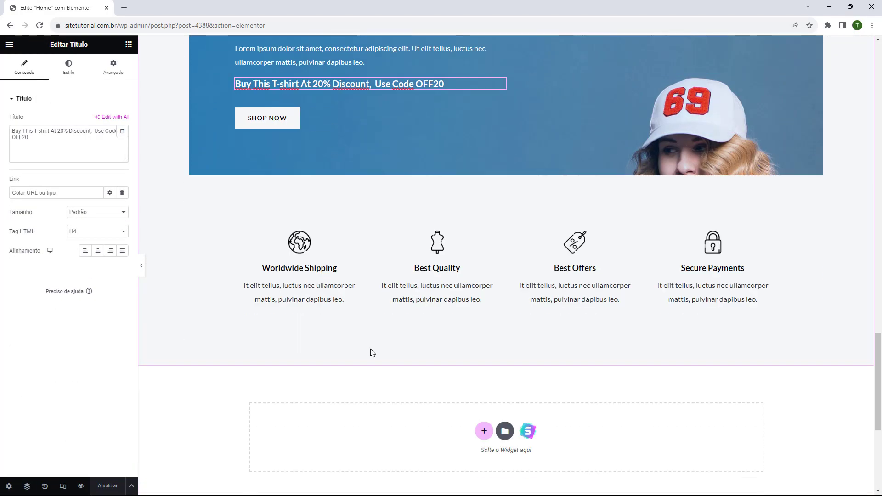
pyautogui.click(437, 283)
pyautogui.click(619, 289)
pyautogui.click(705, 283)
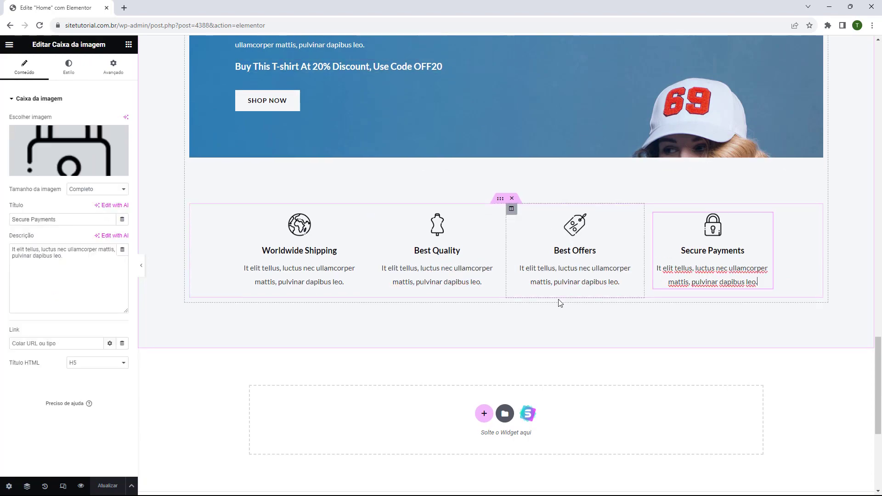
pyautogui.scroll(-3, 529, 302)
pyautogui.scroll(20, 419, 374)
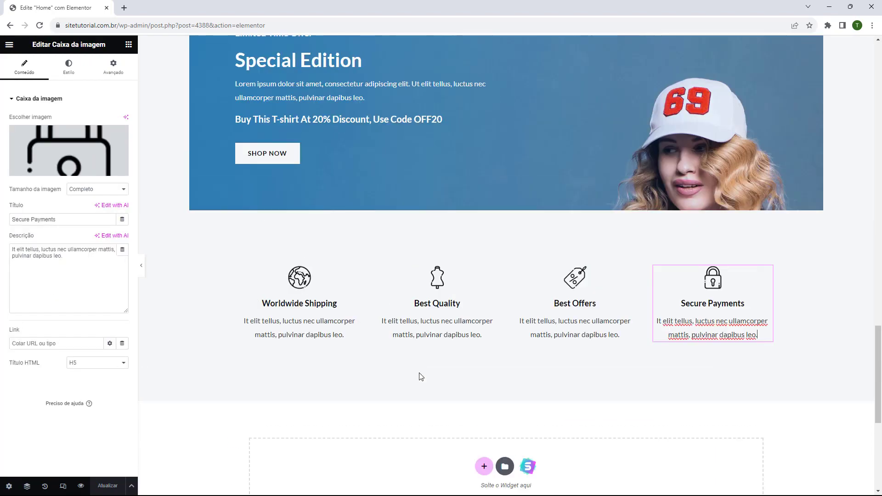
pyautogui.scroll(5, 422, 378)
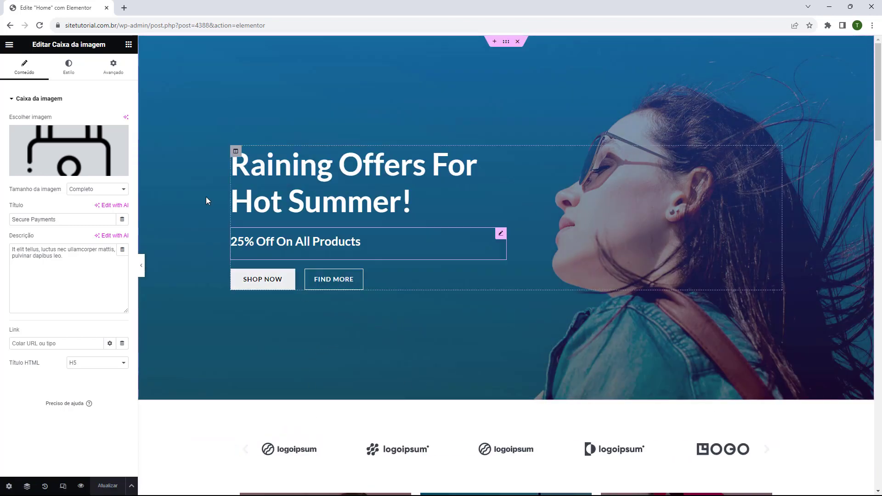
# Display the Elementor widget library, then inspect the settings of the hero's main heading and its Shop Now button.
pyautogui.click(316, 319)
pyautogui.click(128, 45)
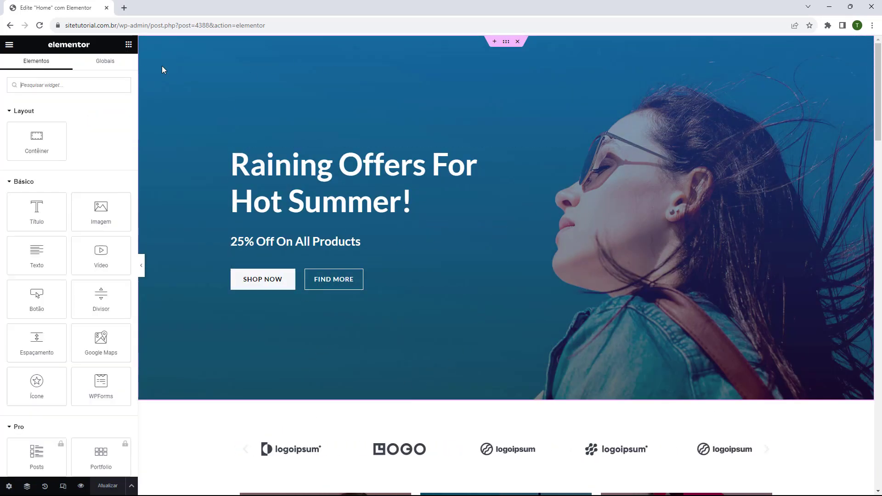
pyautogui.click(315, 151)
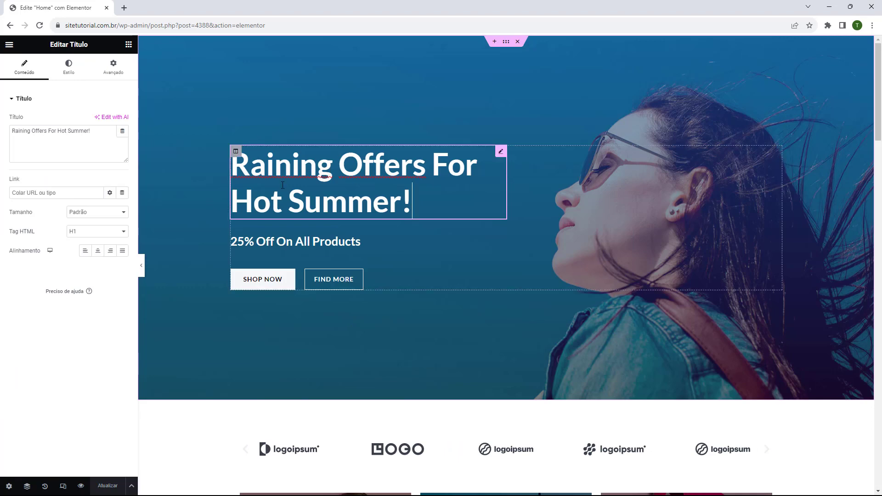
pyautogui.click(270, 287)
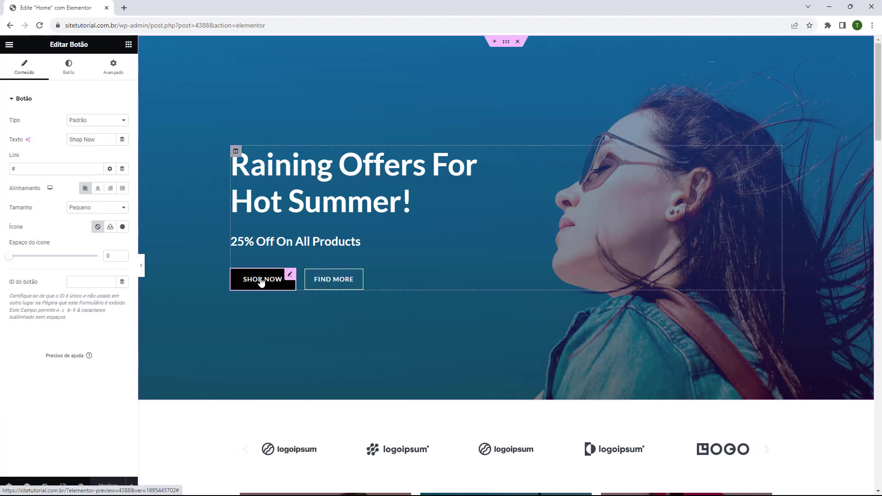
# Examine the Home page layout in the editor from the hero banner through the promotional cards to the Featured Products section.
pyautogui.scroll(-4, 305, 248)
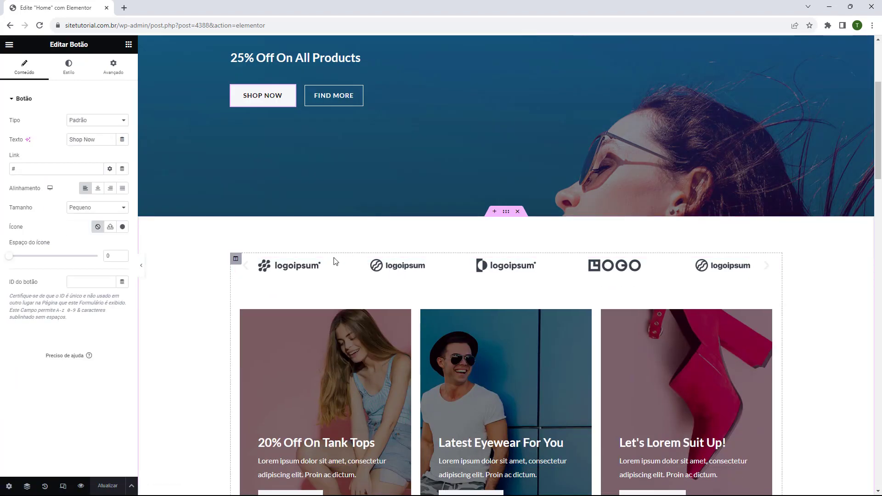
pyautogui.scroll(-4, 332, 262)
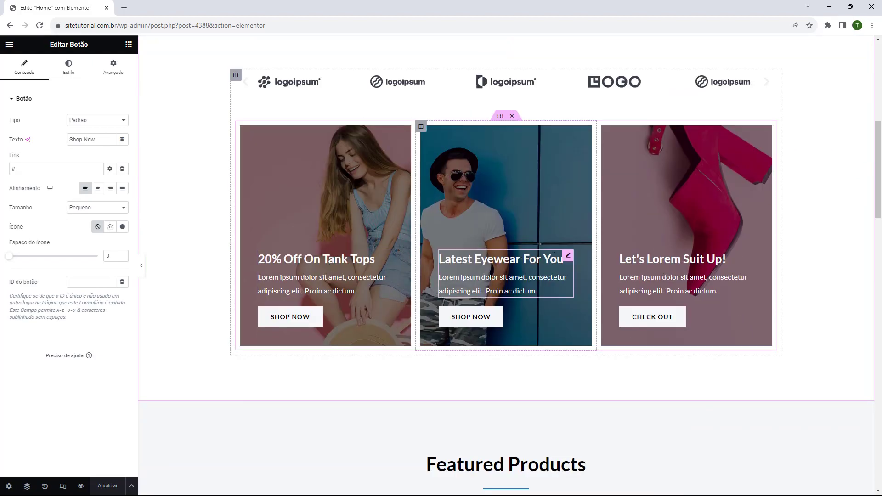
pyautogui.scroll(-12, 423, 201)
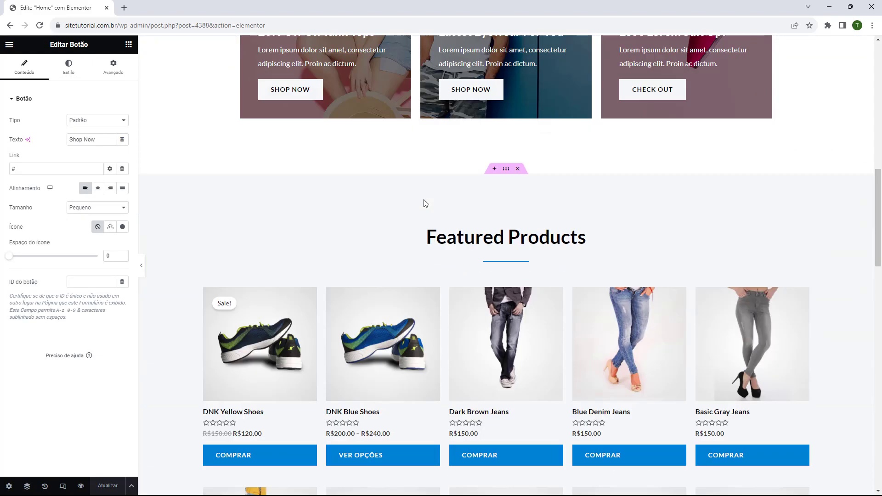
pyautogui.scroll(18, 477, 301)
pyautogui.scroll(1, 471, 305)
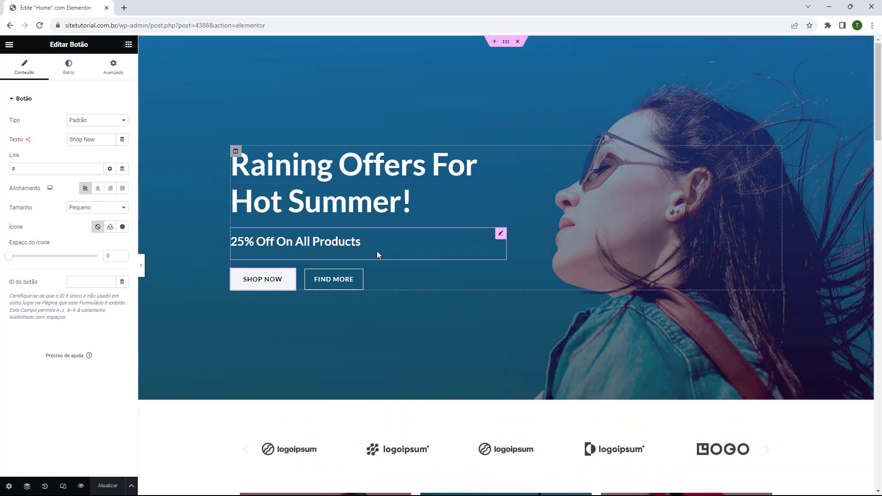
pyautogui.scroll(-8, 377, 254)
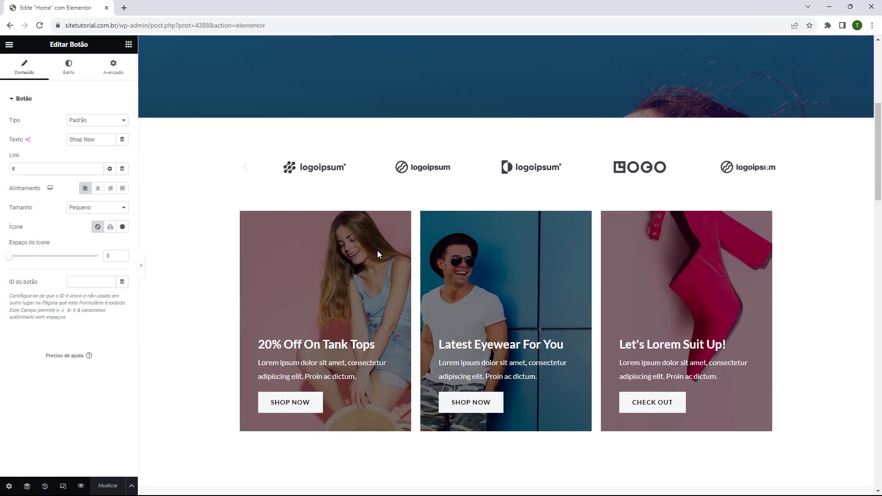
pyautogui.scroll(8, 377, 250)
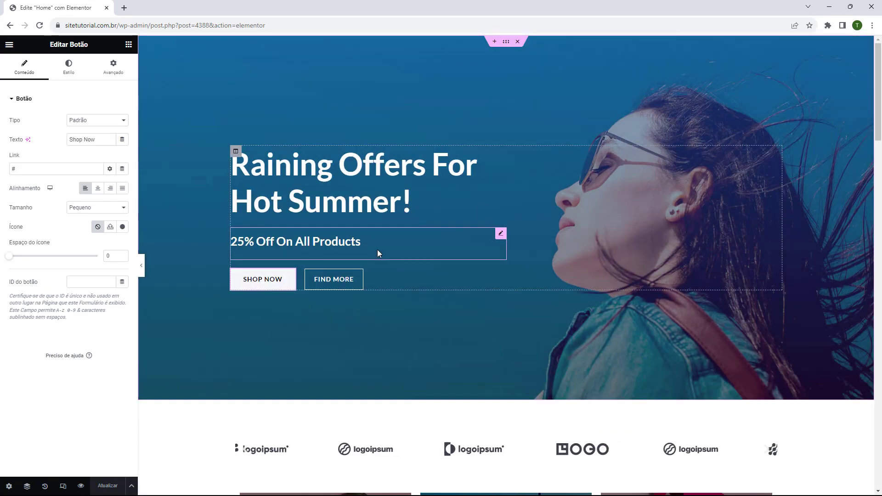